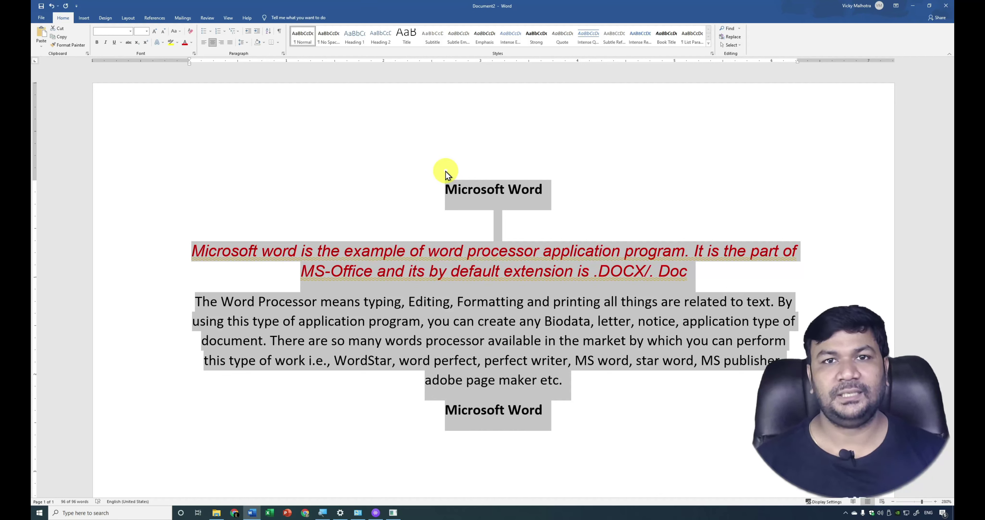
# Right-align the whole document's text once, and switch all of it to left alignment
pyautogui.hotkey('ctrl', 'r')
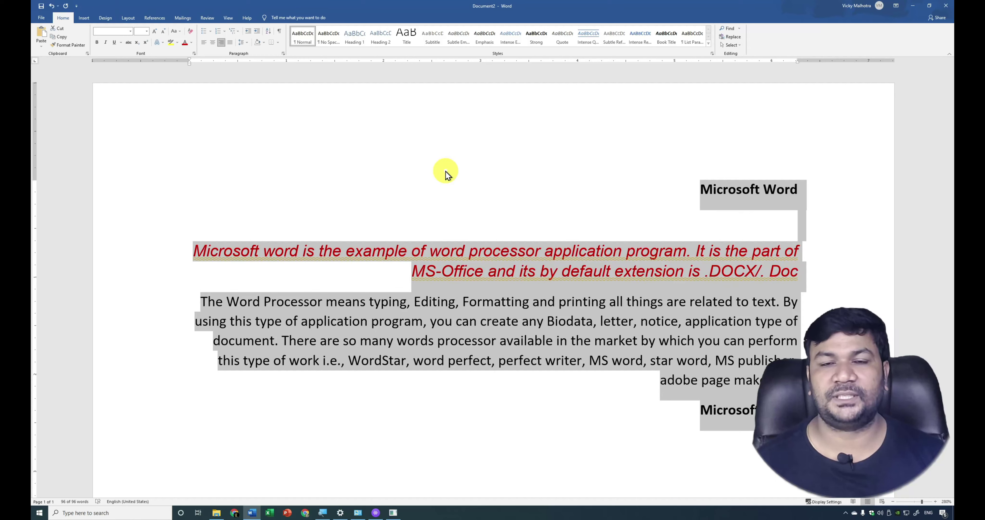
pyautogui.click(478, 351)
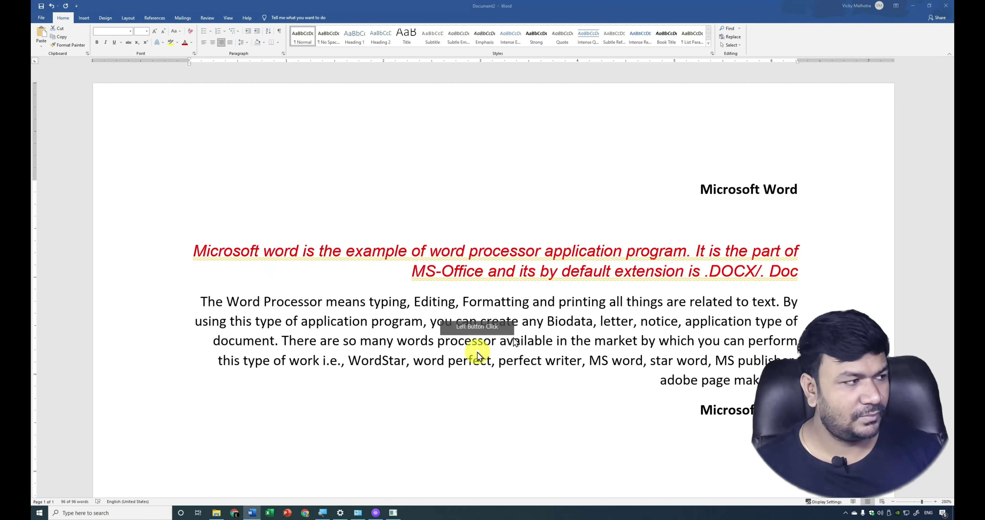
pyautogui.hotkey('ctrl', 'a')
pyautogui.click(646, 343)
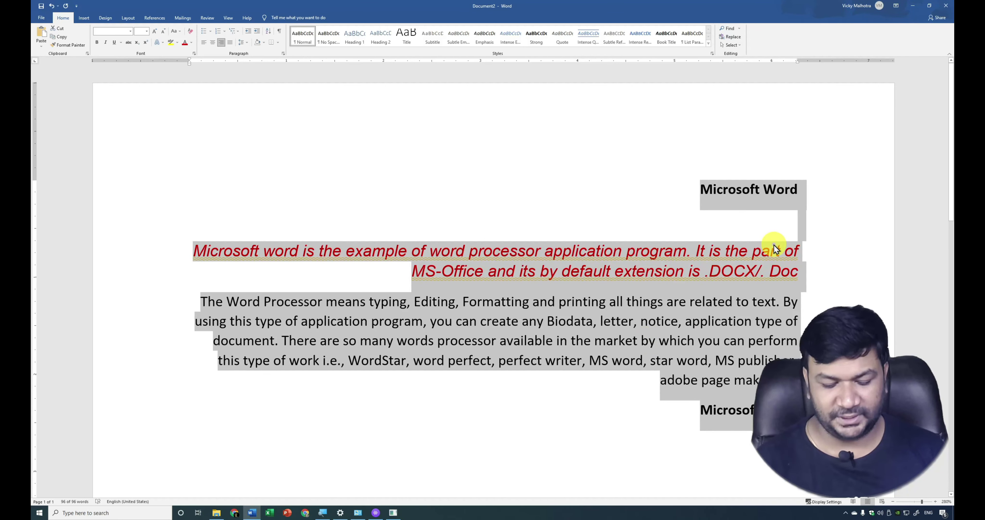
pyautogui.hotkey('ctrl', 'l')
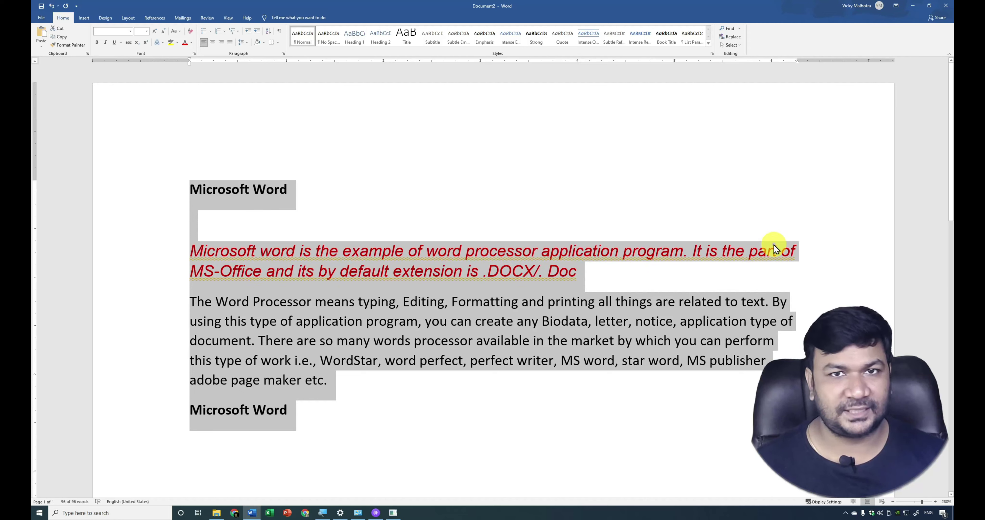
pyautogui.click(318, 193)
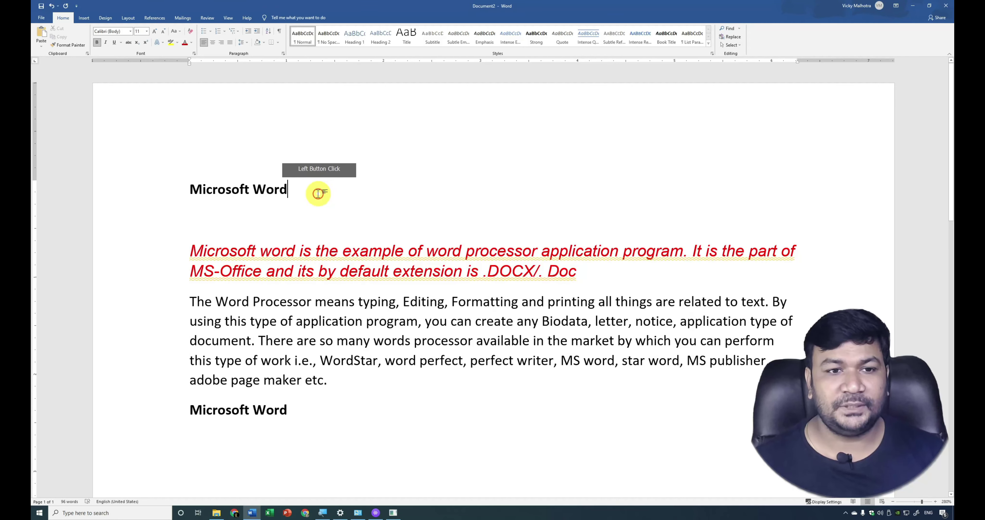
# Center the first "Microsoft Word" heading and justify the paragraph beginning "The Word Processor means typing"
pyautogui.moveTo(253, 189); pyautogui.dragTo(173, 203)
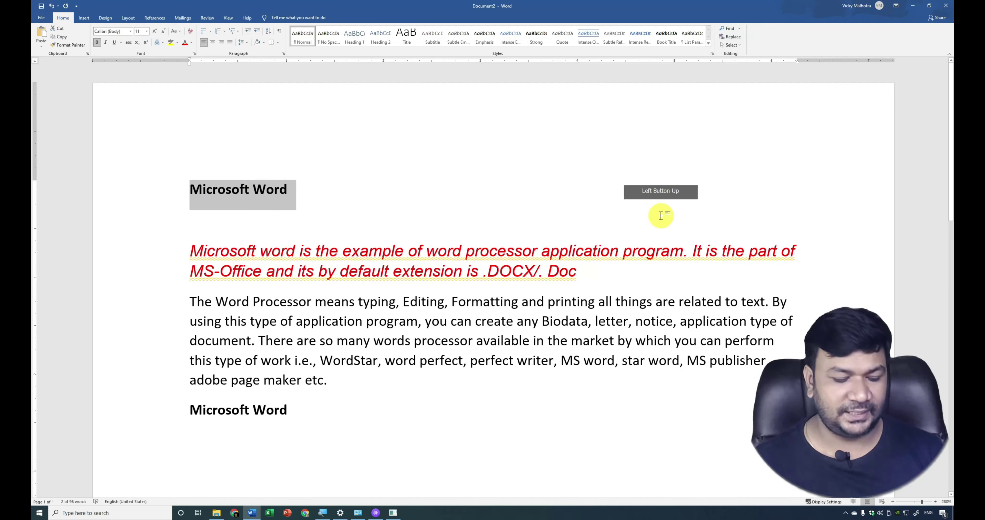
pyautogui.hotkey('ctrl', 'e')
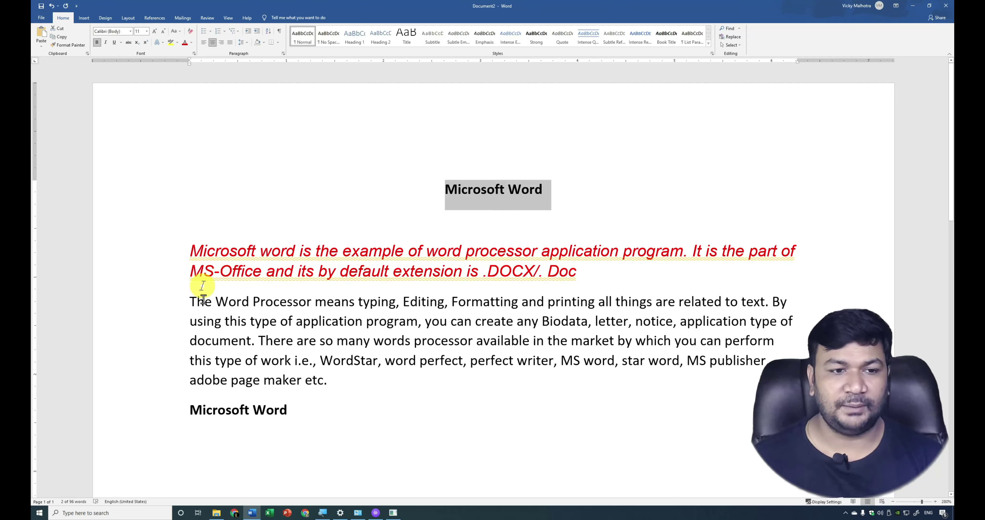
pyautogui.moveTo(191, 301); pyautogui.dragTo(487, 389)
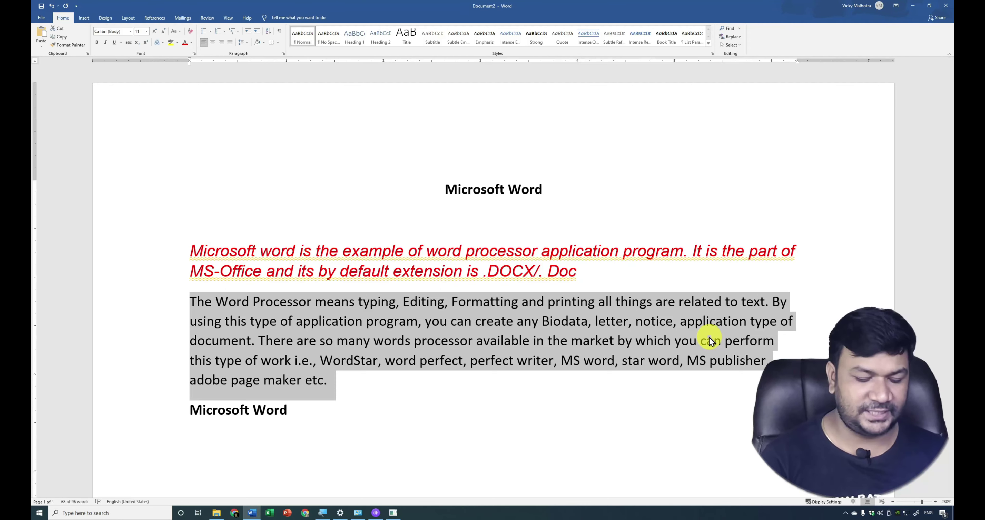
pyautogui.hotkey('ctrl', 'j')
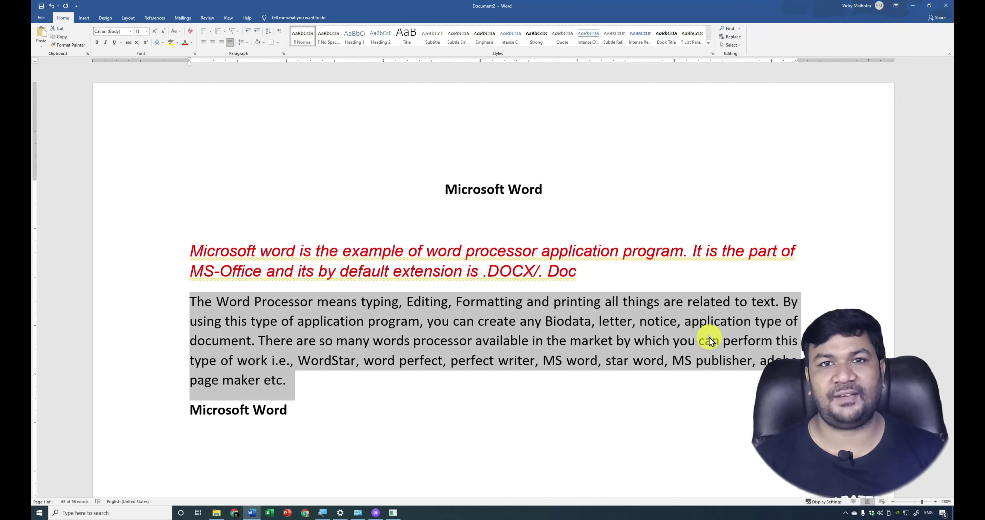
# Search the document for "perfect" and go through both matches from the search results
pyautogui.click(437, 192)
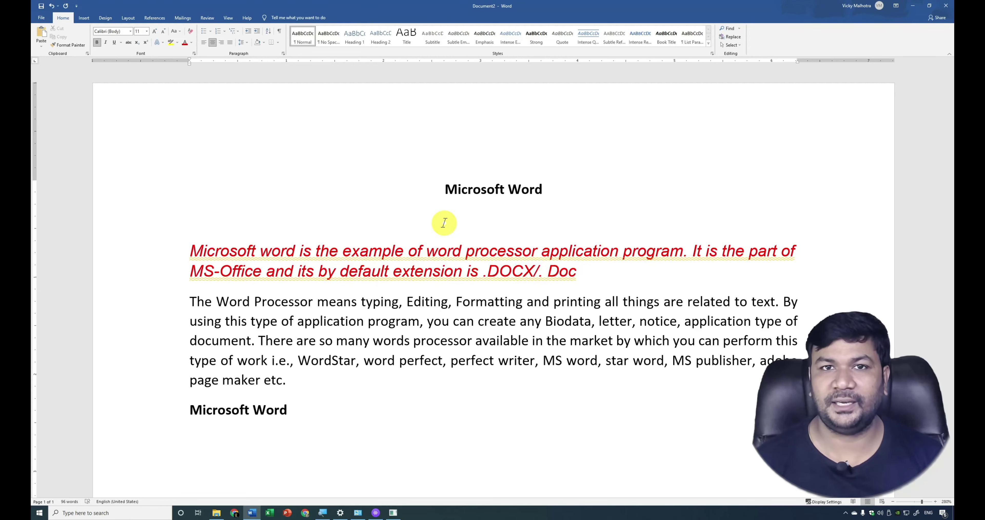
pyautogui.hotkey('ctrl', 'f')
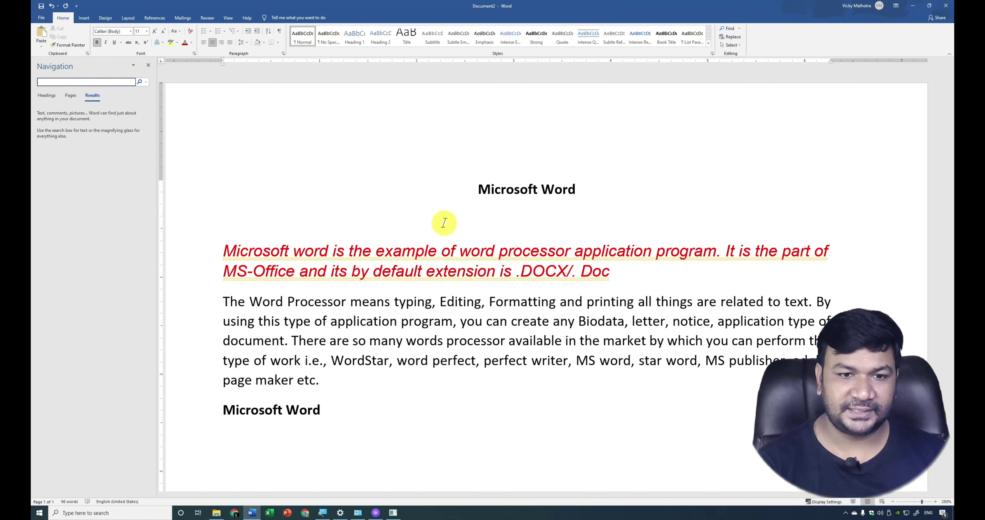
pyautogui.write('perfect')
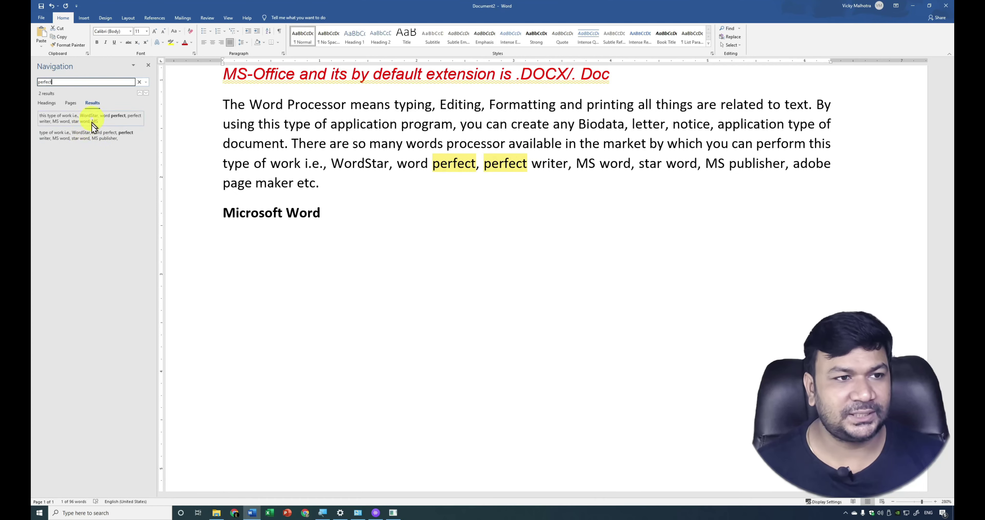
pyautogui.click(104, 120)
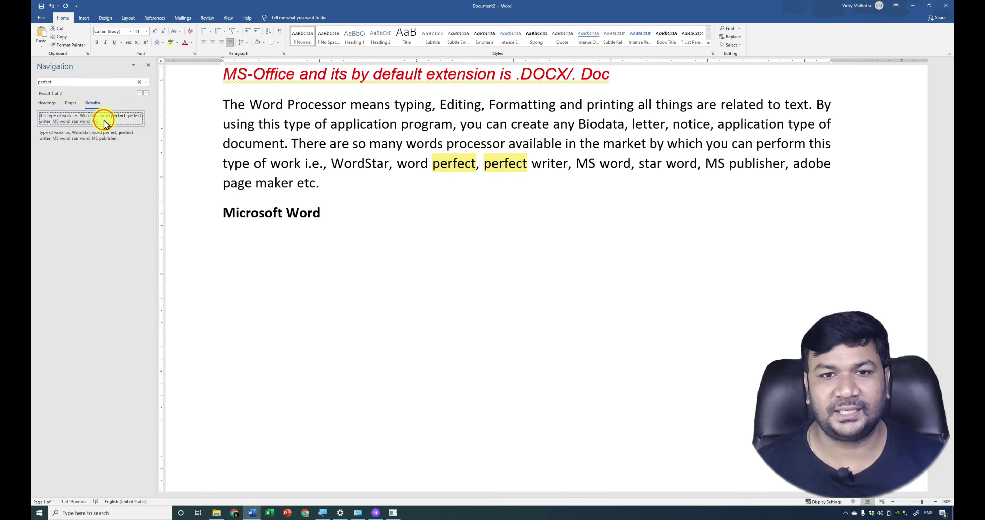
pyautogui.click(111, 139)
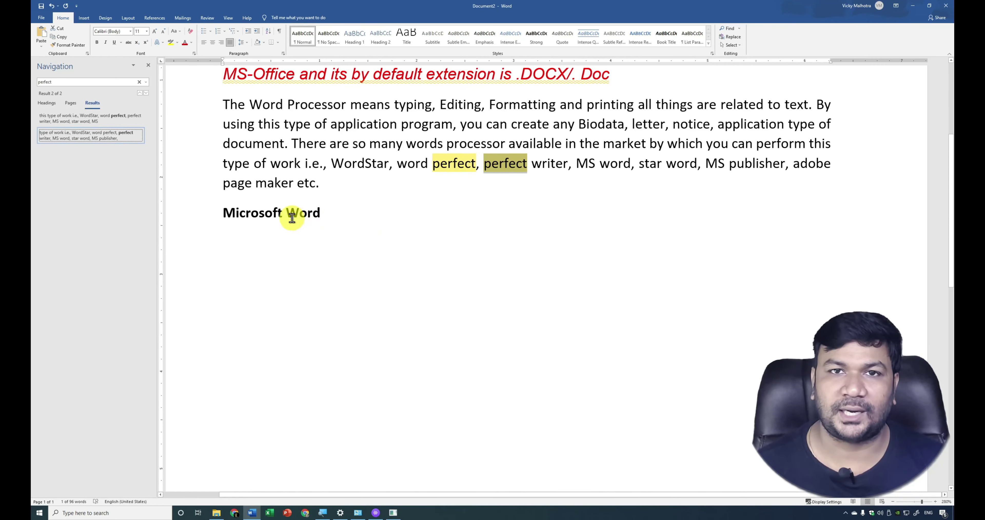
pyautogui.click(390, 192)
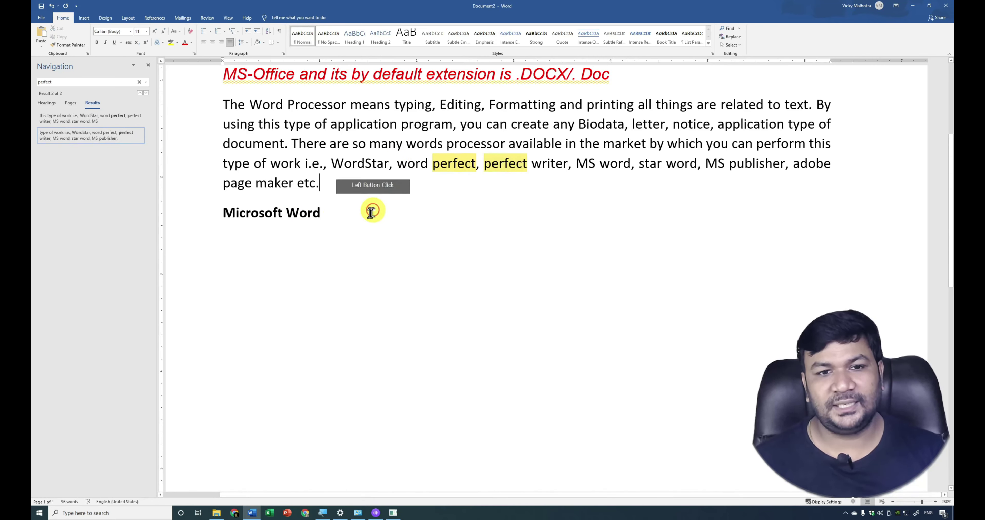
pyautogui.scroll(3, 367, 216)
pyautogui.click(486, 208)
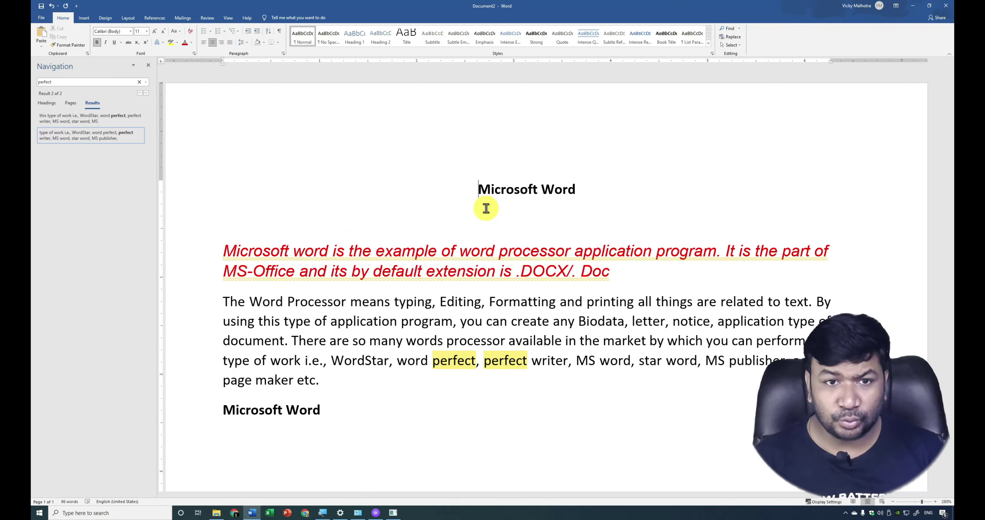
# Insert sample text with =rand() on a new line below the last "Microsoft Word" heading
pyautogui.click(367, 417)
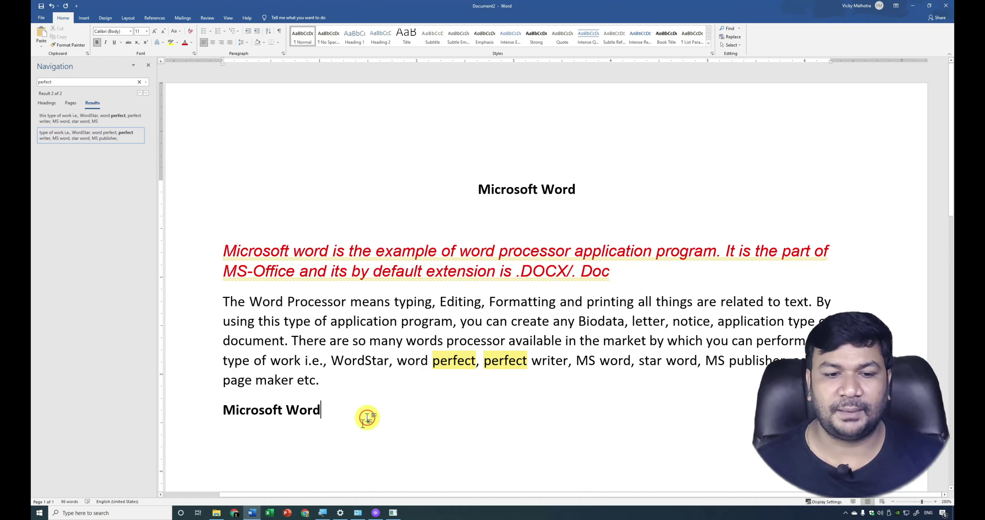
pyautogui.press('Return')
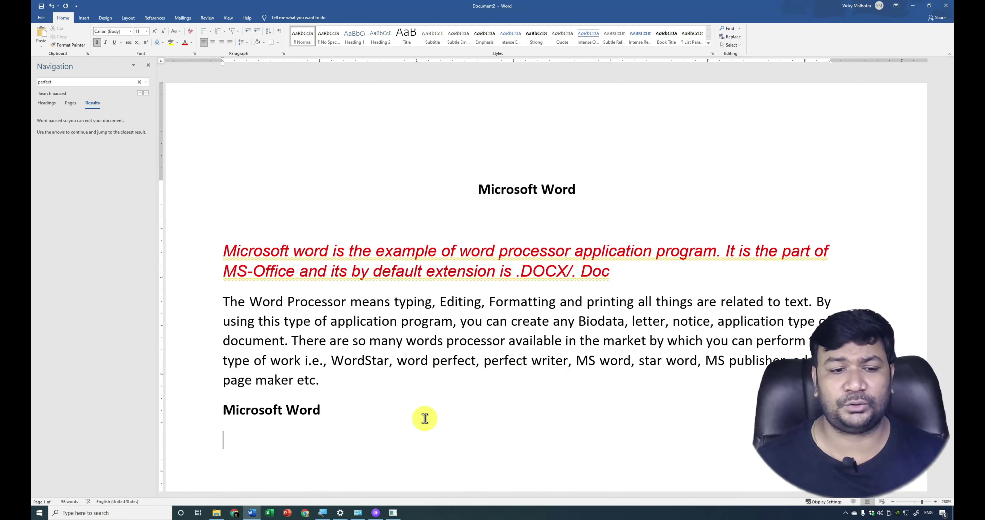
pyautogui.write('=rand()')
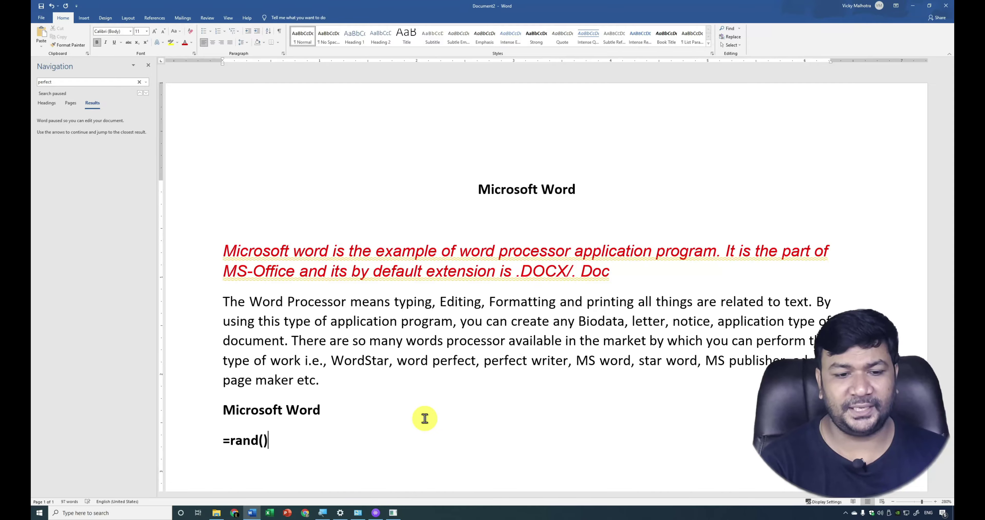
pyautogui.press('Return')
pyautogui.scroll(8, 419, 394)
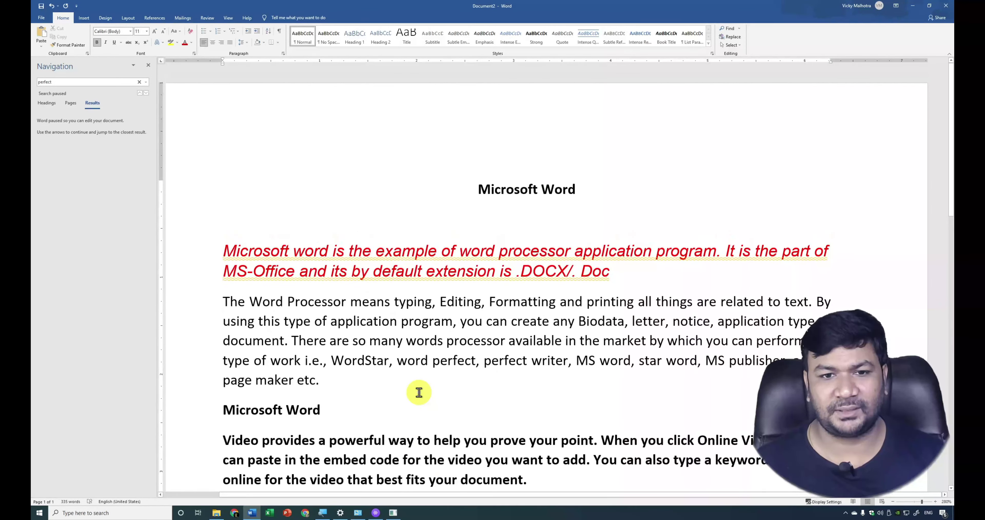
# Generate more sample text with =rand(430,34) at the end of the document and return to the document's start
pyautogui.scroll(-10, 419, 393)
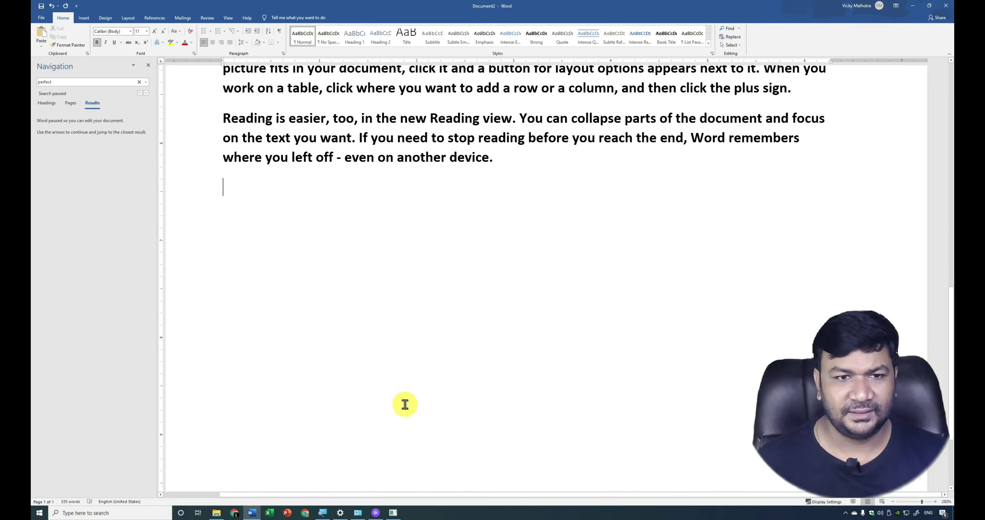
pyautogui.write('=rand(43')
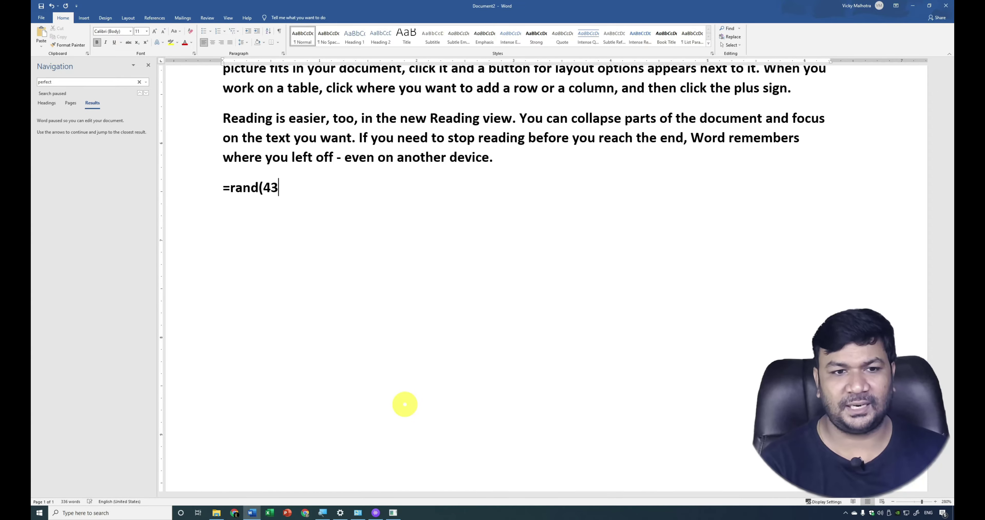
pyautogui.write('0,34)')
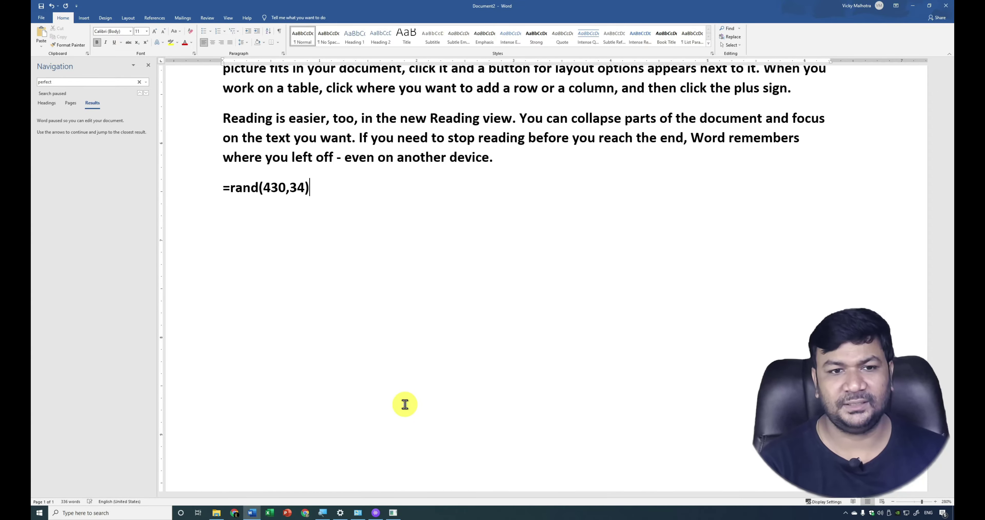
pyautogui.press('Return')
pyautogui.hotkey('ctrl', 'Home')
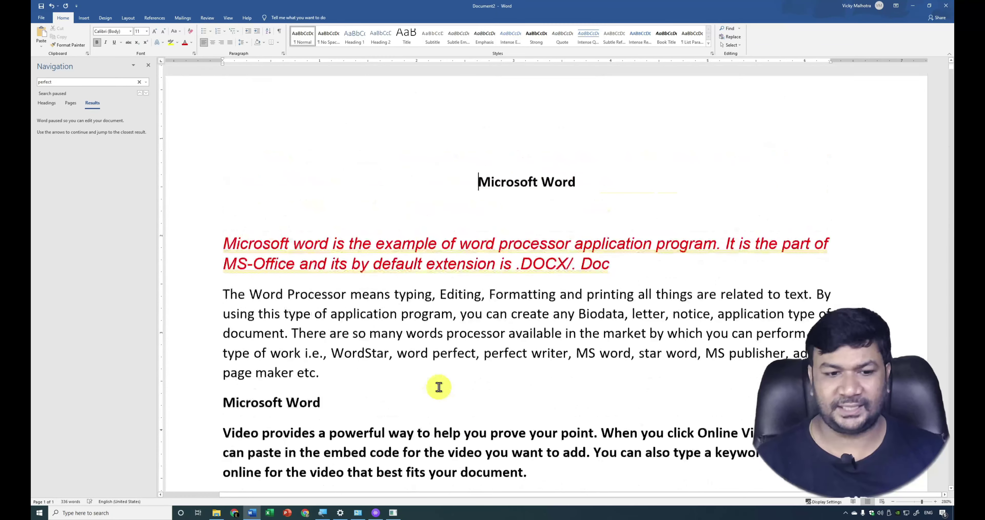
# Go directly to page 56 of the document with the Go To command
pyautogui.click(369, 268)
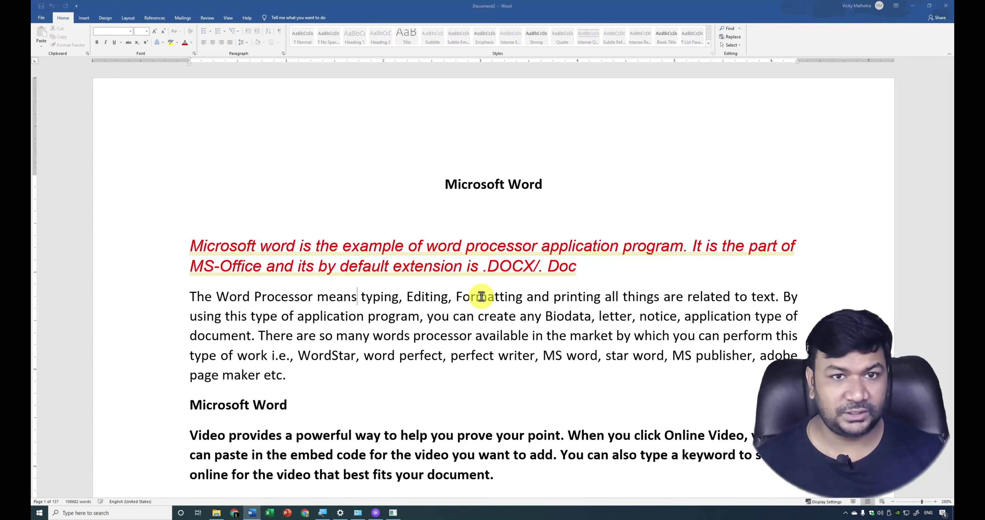
pyautogui.hotkey('ctrl', 'g')
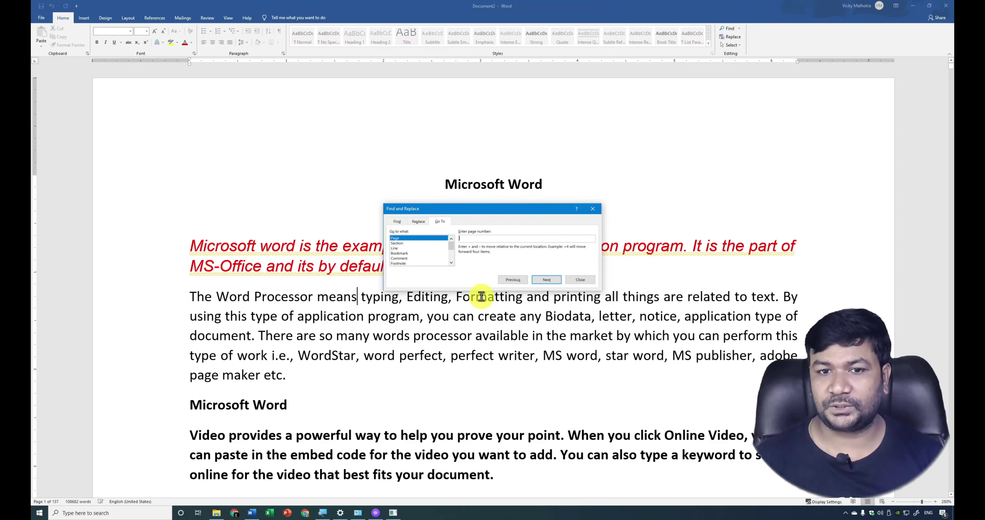
pyautogui.click(471, 238)
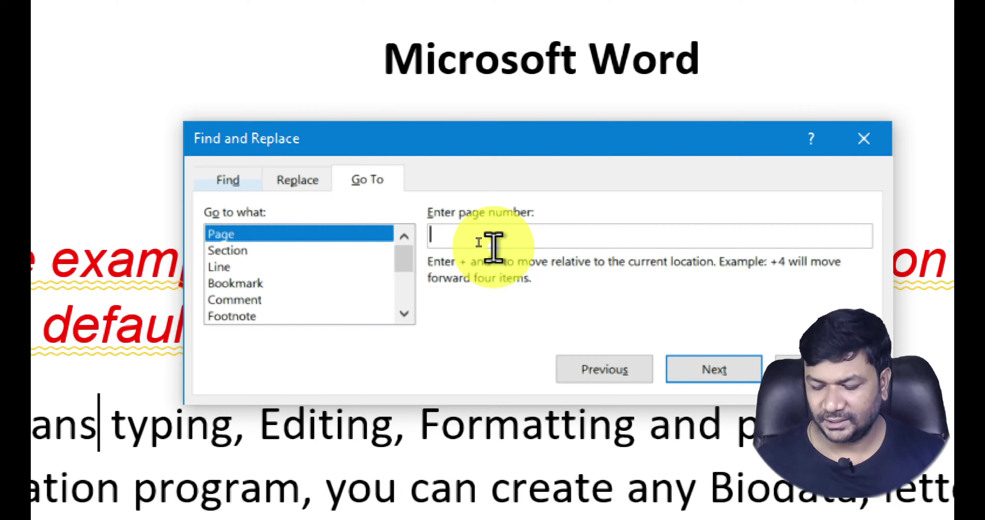
pyautogui.write('56')
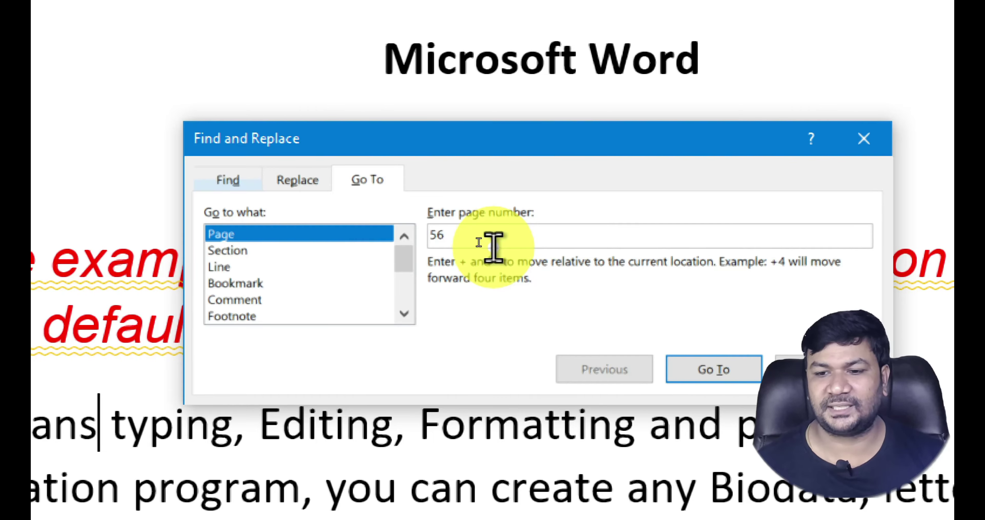
pyautogui.click(714, 369)
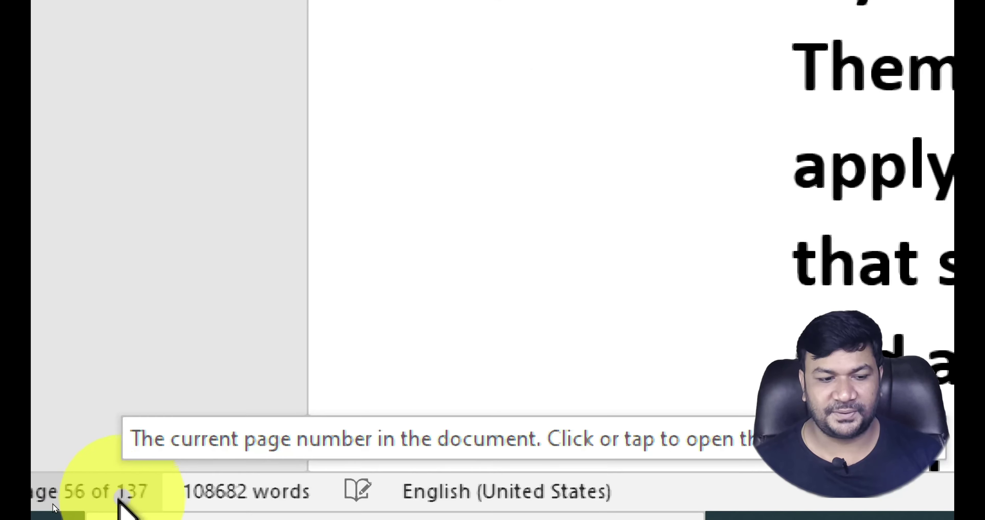
# Return to the document's start and replace every occurrence of "keyword" with "Text" throughout the document
pyautogui.hotkey('ctrl', 'Home')
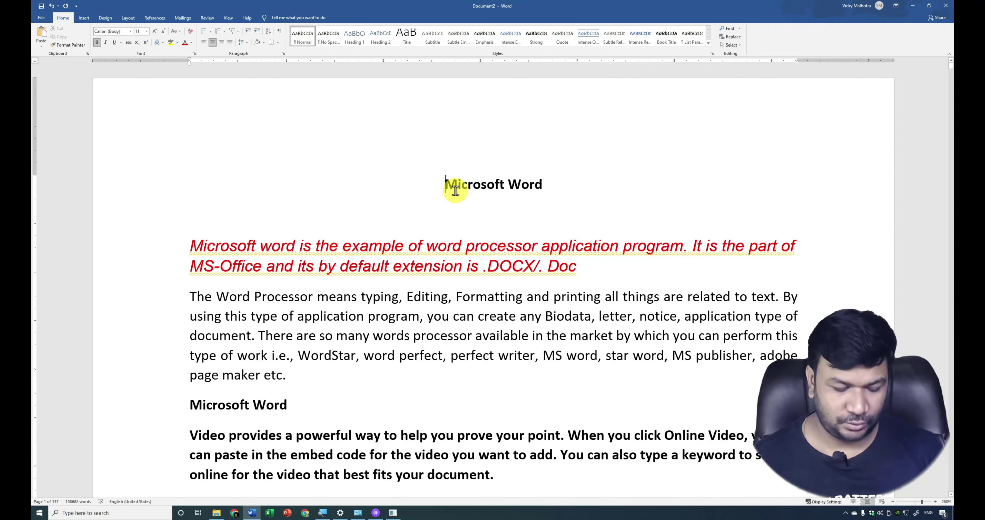
pyautogui.hotkey('ctrl', 'h')
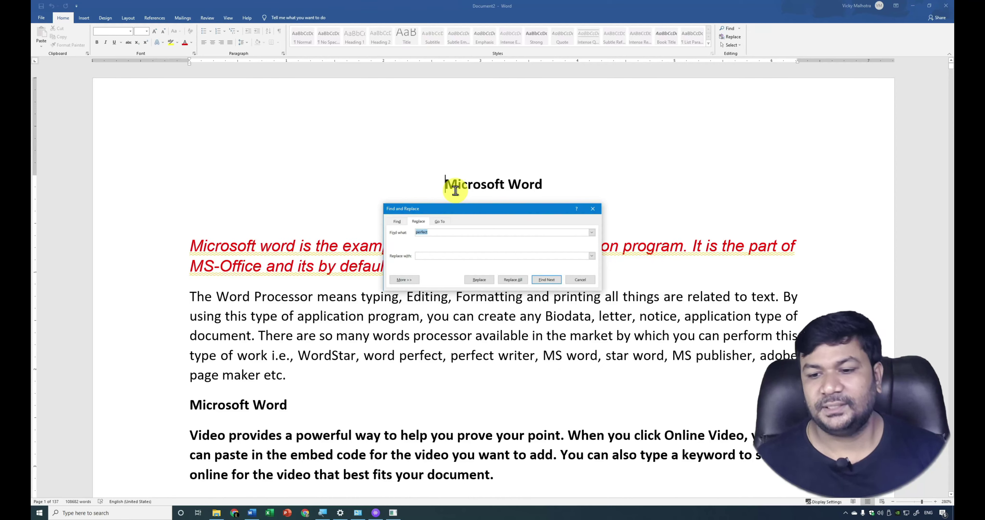
pyautogui.write('keyword')
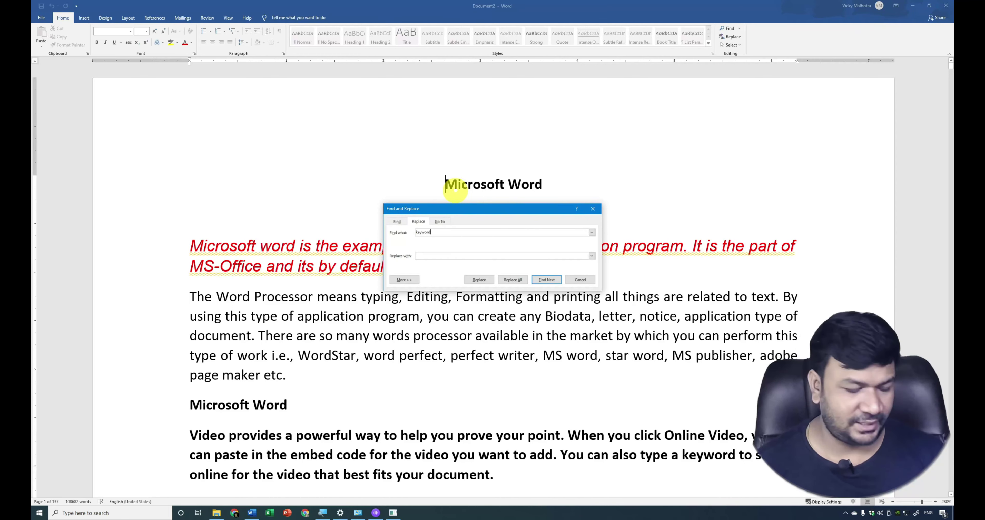
pyautogui.press('Tab')
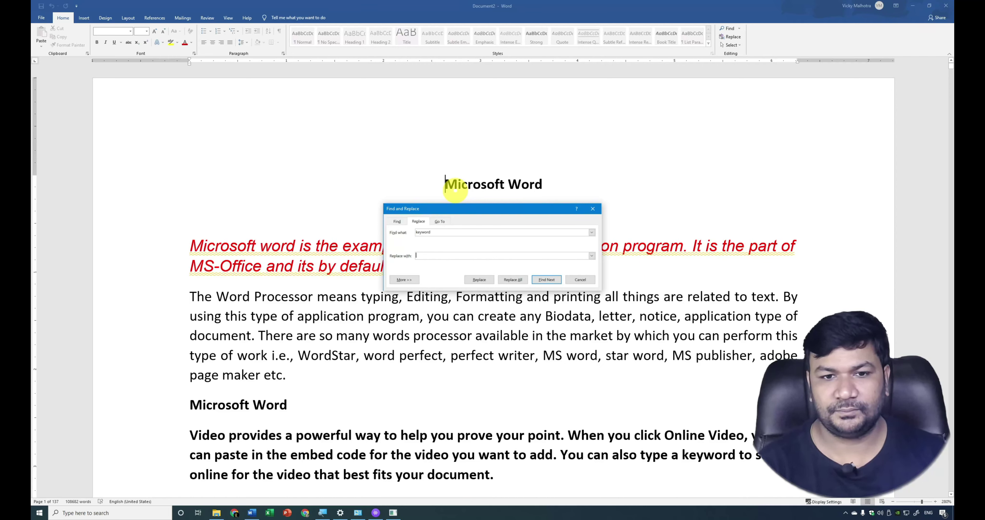
pyautogui.write('Text')
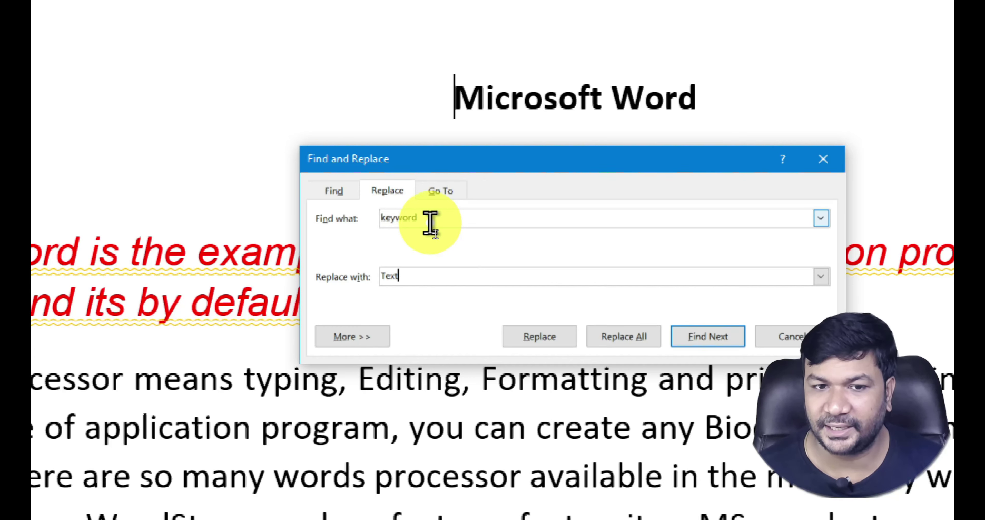
pyautogui.click(459, 273)
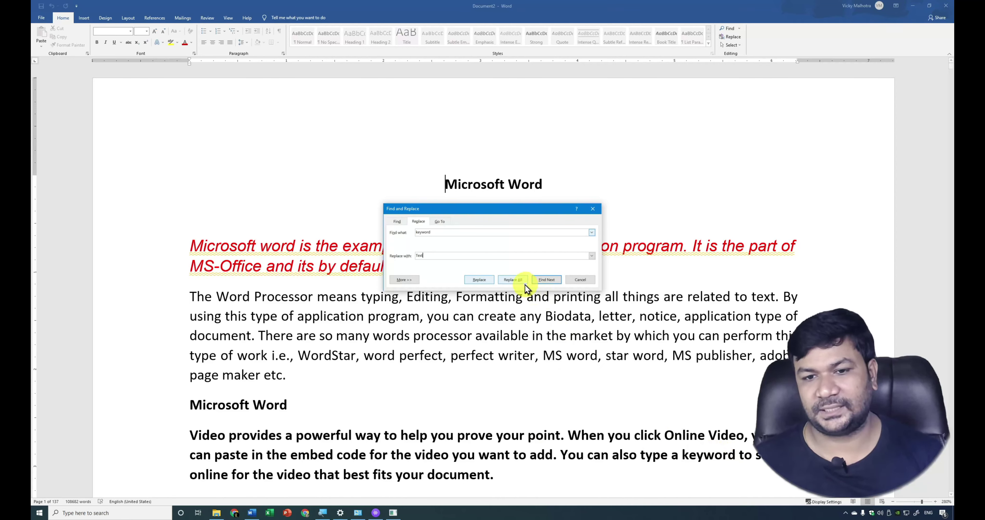
pyautogui.click(515, 279)
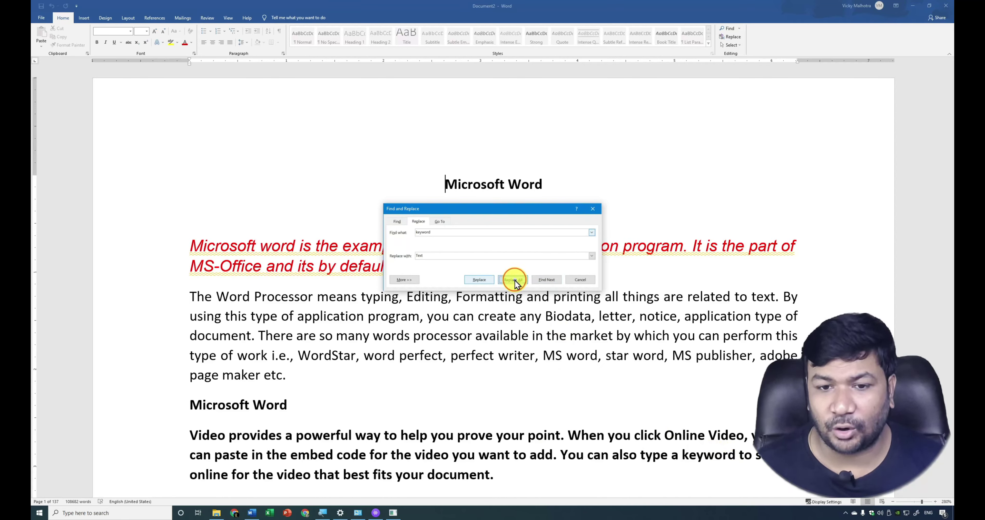
pyautogui.moveTo(501, 251); pyautogui.dragTo(496, 228)
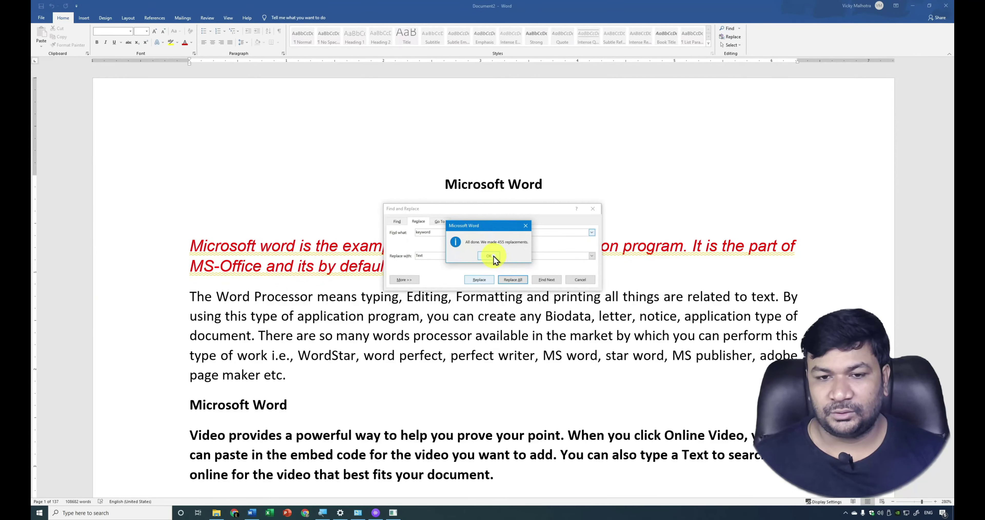
pyautogui.click(494, 259)
pyautogui.click(580, 281)
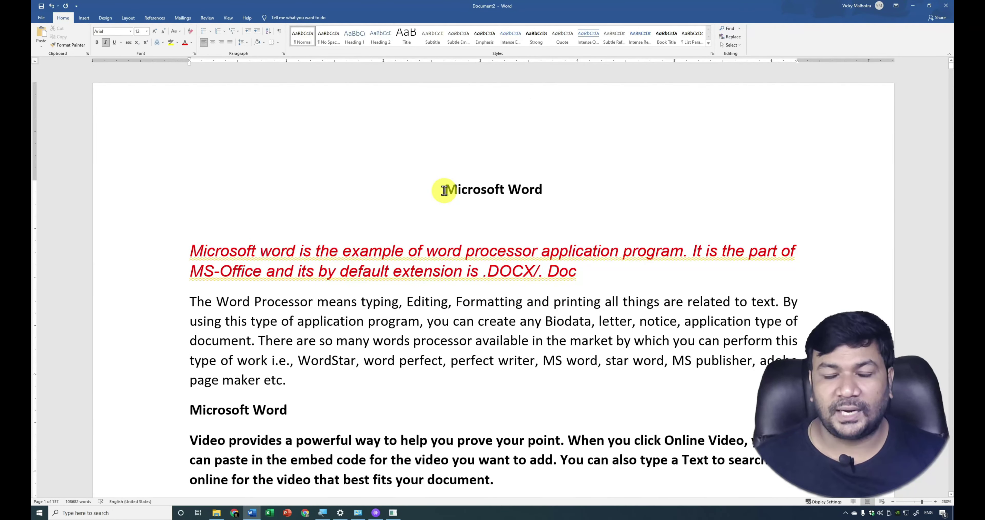
# Italicize the centered "Microsoft Word" title on the first page
pyautogui.moveTo(444, 190); pyautogui.dragTo(546, 189)
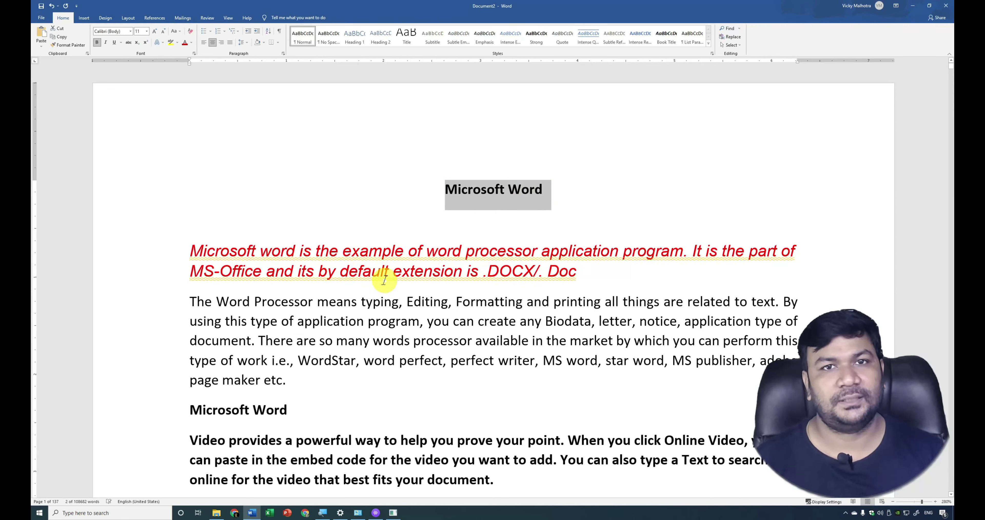
pyautogui.hotkey('ctrl', 'i')
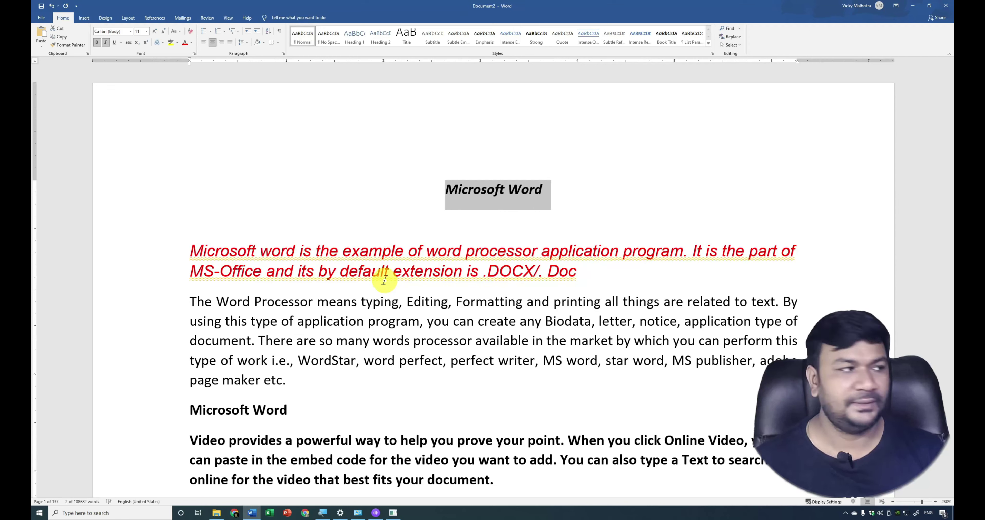
pyautogui.click(573, 210)
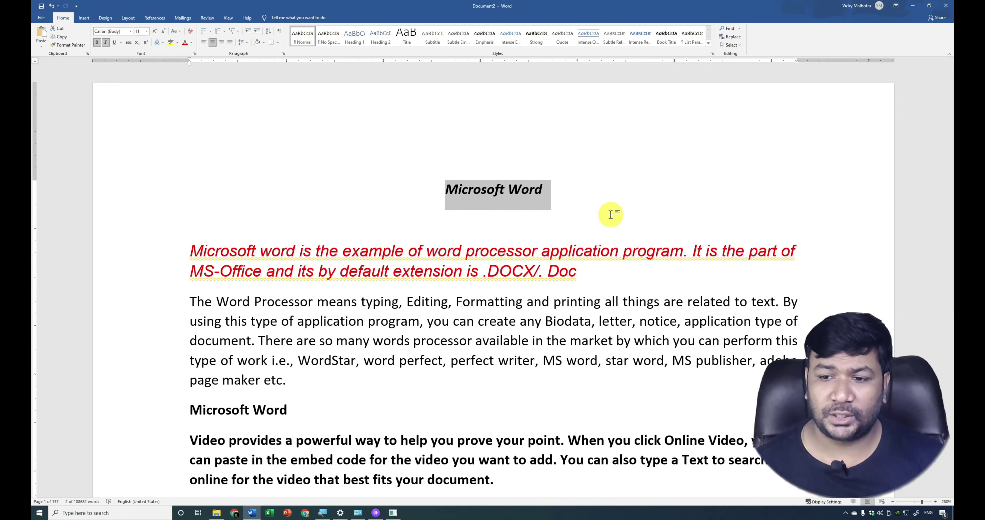
# Left-align the paragraph beginning "The Word Processor means typing" and set it back to justified
pyautogui.moveTo(188, 302); pyautogui.dragTo(292, 378)
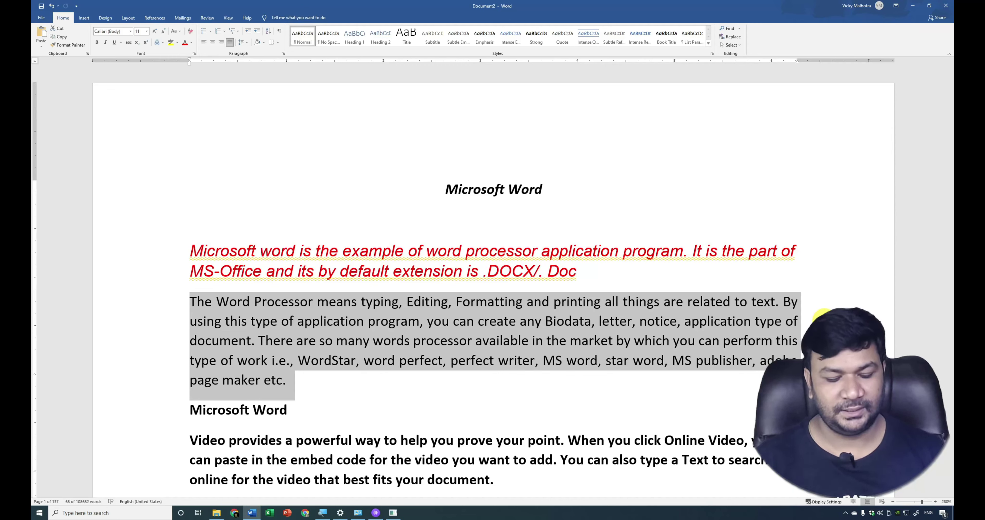
pyautogui.hotkey('ctrl', 'l')
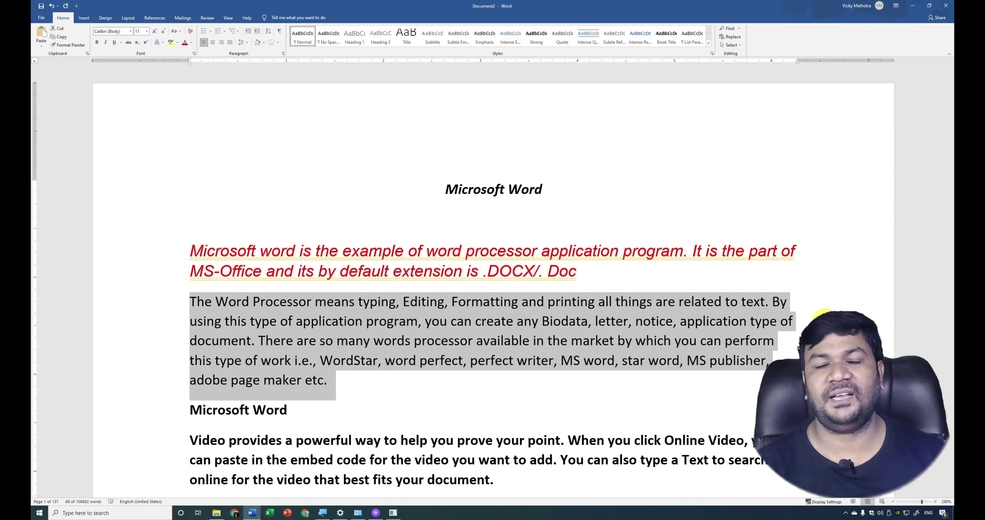
pyautogui.hotkey('ctrl', 'j')
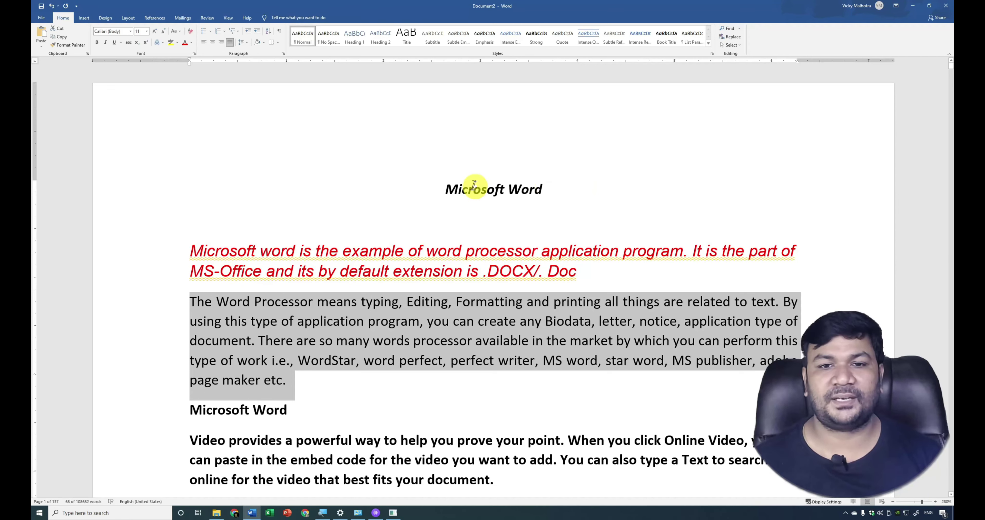
pyautogui.moveTo(449, 186); pyautogui.dragTo(536, 190)
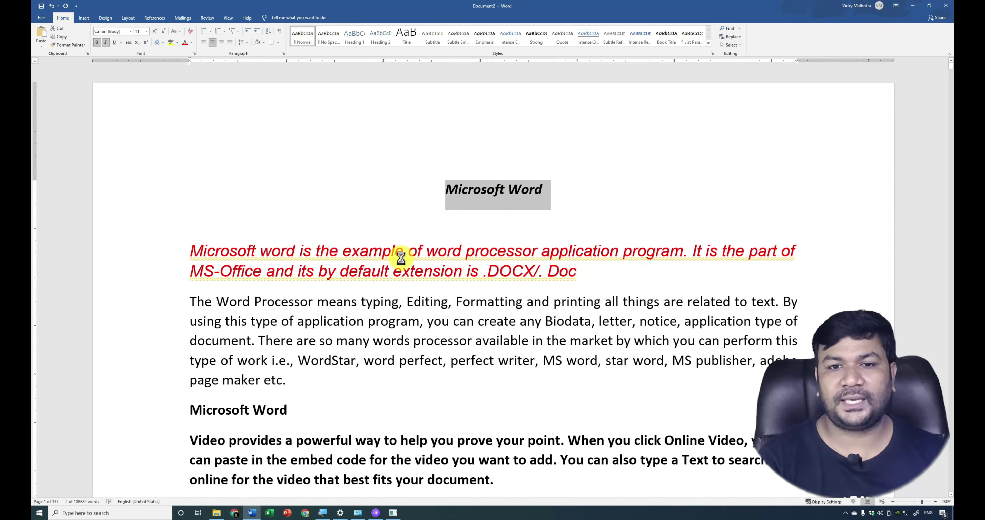
pyautogui.hotkey('ctrl', 'k')
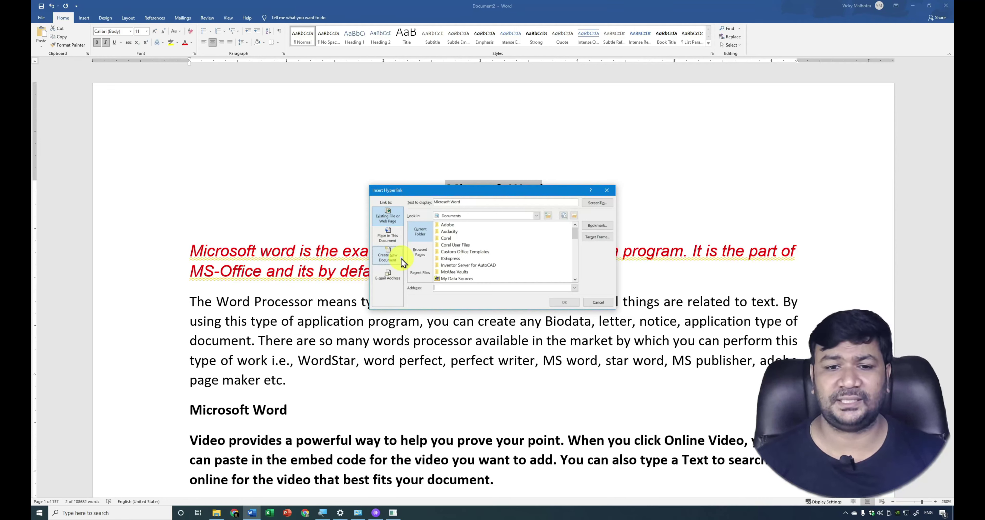
pyautogui.write('www')
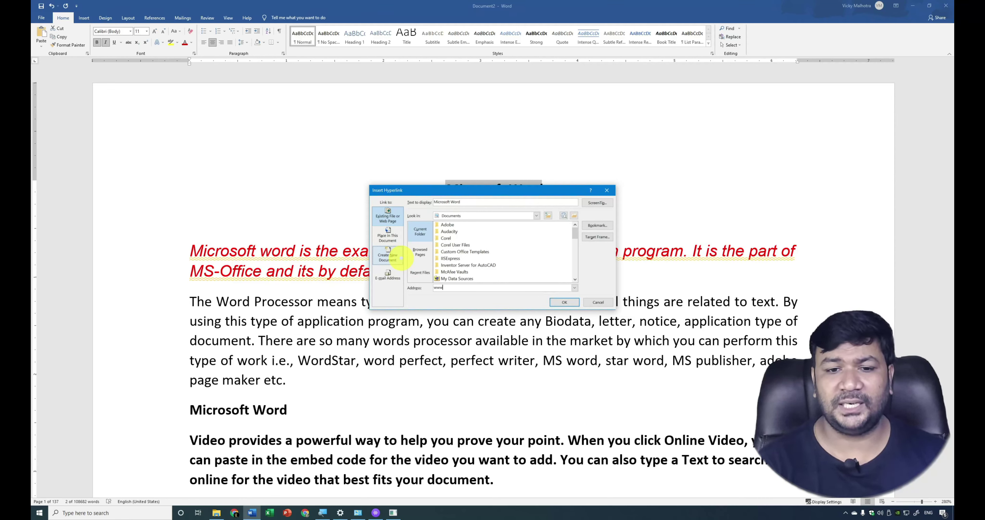
pyautogui.write('.google.com')
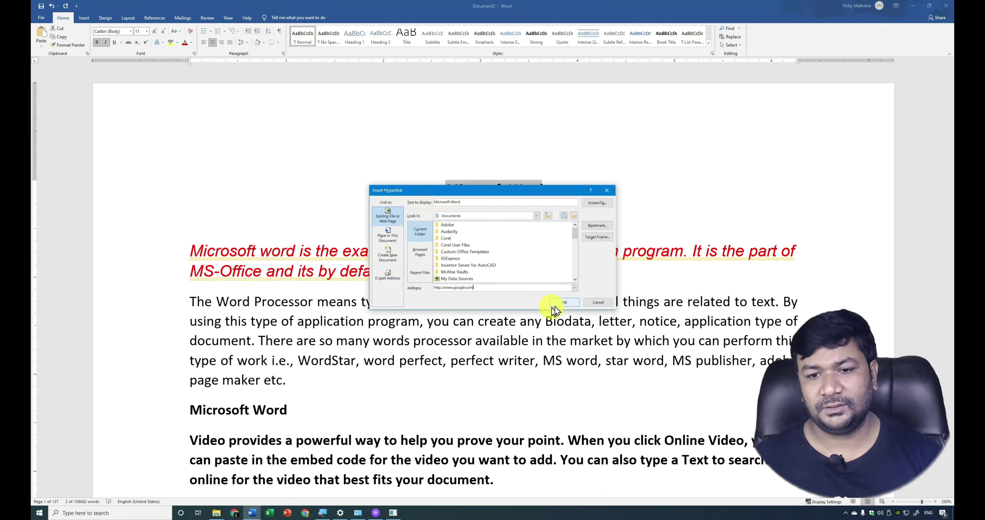
pyautogui.click(566, 301)
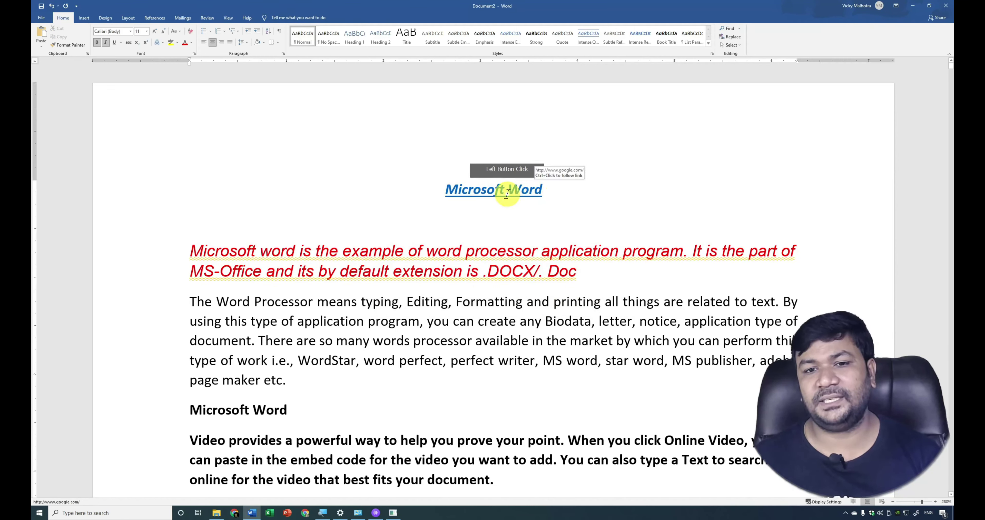
# Follow the title's hyperlink to view the Google page in the browser, and return to the Word document
pyautogui.keyDown('ctrl'); pyautogui.click(481, 190); pyautogui.keyUp('ctrl')
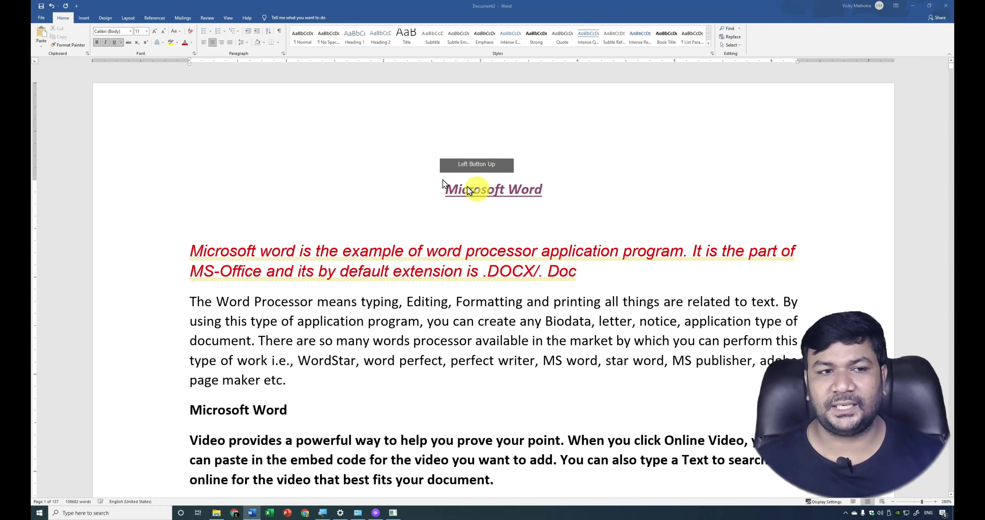
pyautogui.click(490, 22)
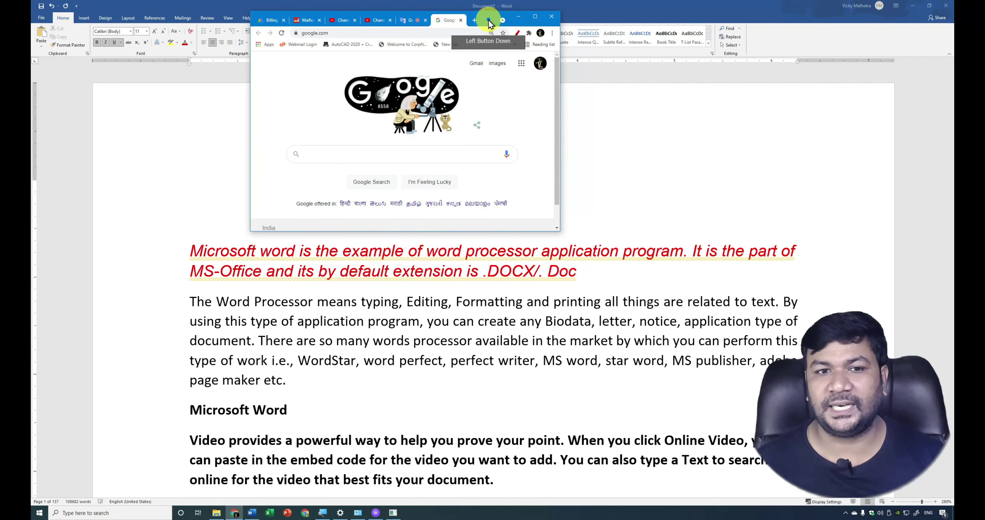
pyautogui.click(456, 239)
# Justify the red italic paragraph below the title and set it back to left-aligned
pyautogui.click(597, 276)
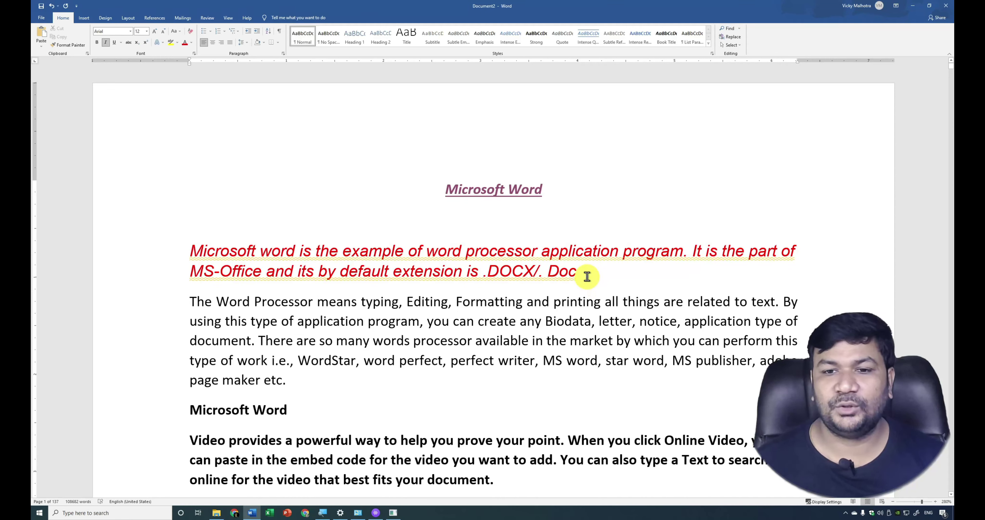
pyautogui.moveTo(585, 276); pyautogui.dragTo(46, 240)
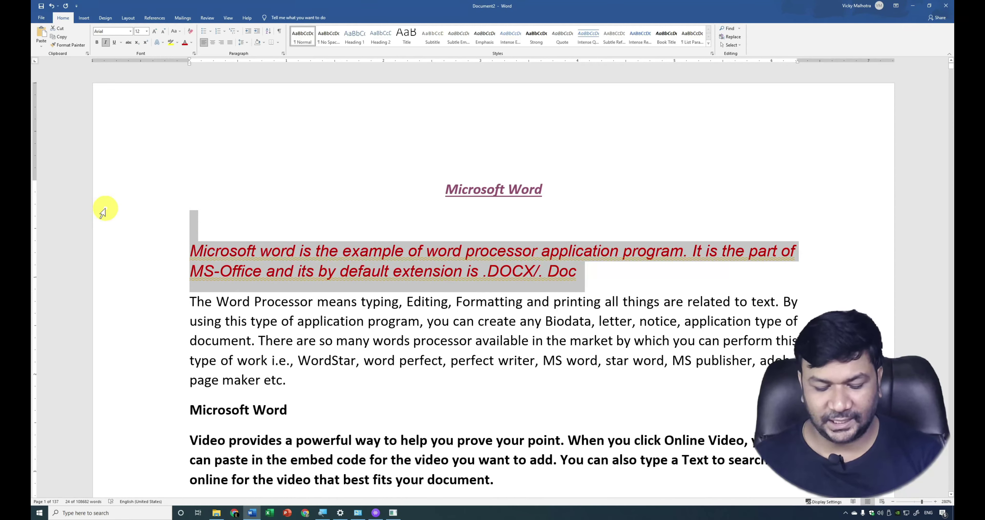
pyautogui.hotkey('ctrl', 'j')
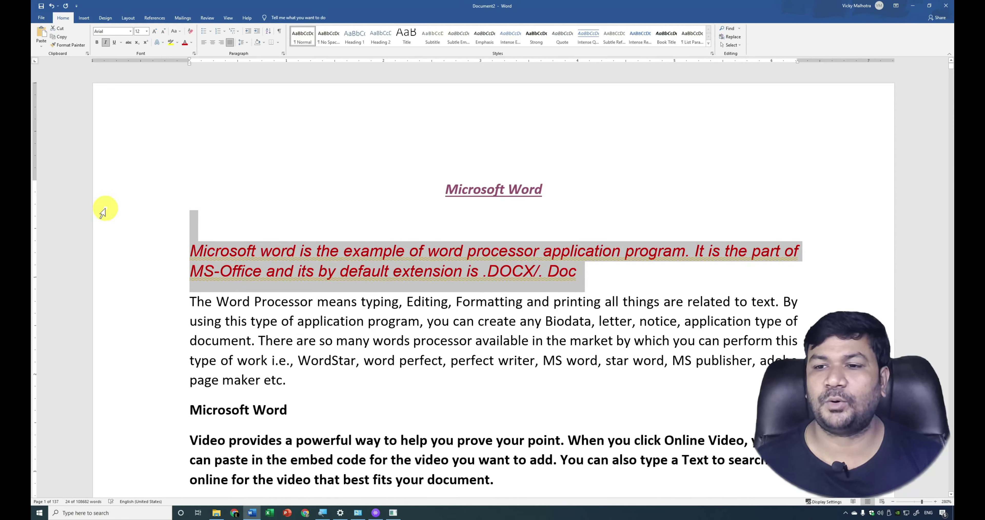
pyautogui.click(204, 43)
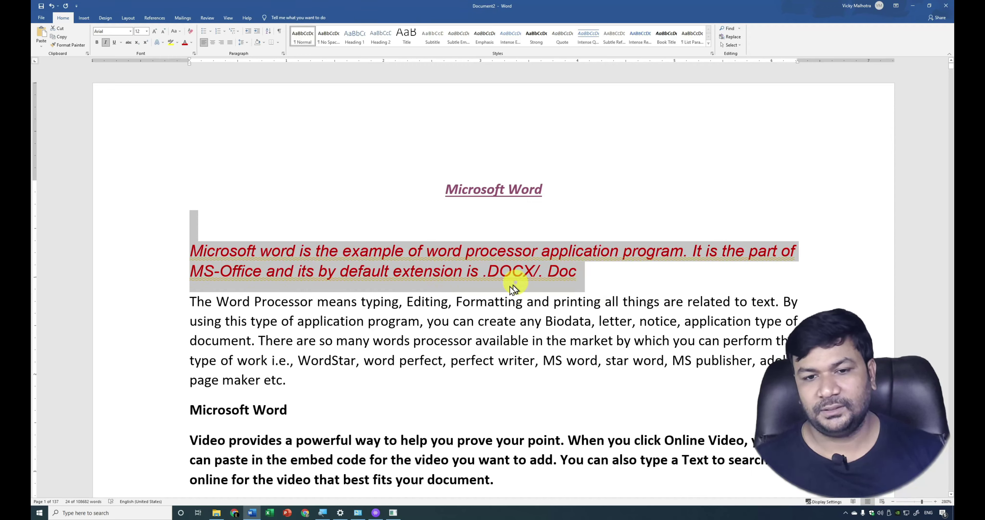
pyautogui.click(608, 288)
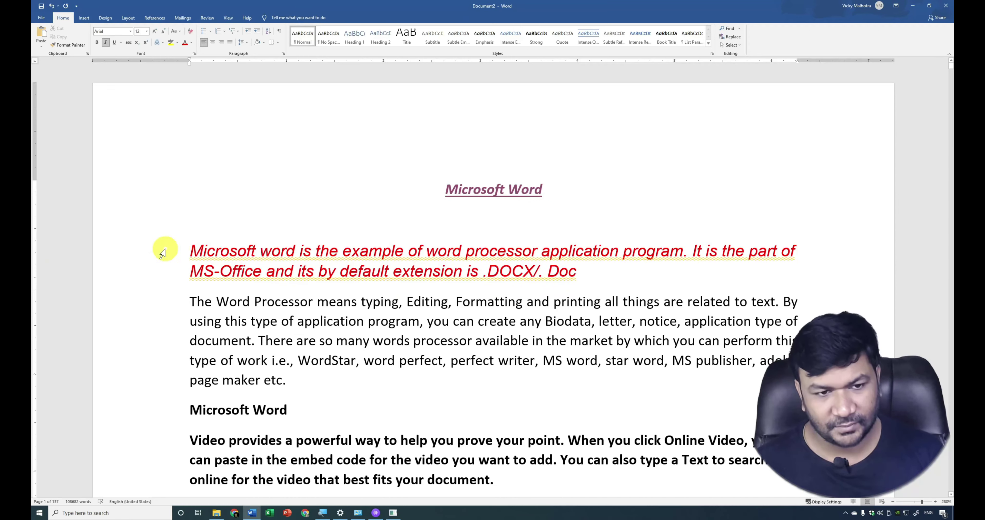
# Indent the red italic paragraph below the title by one level
pyautogui.click(196, 247)
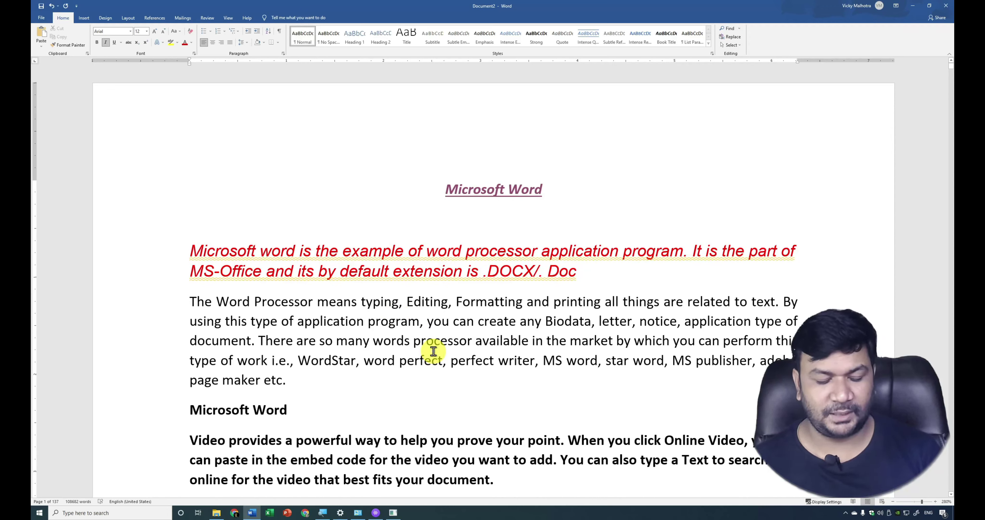
pyautogui.hotkey('ctrl', 'm')
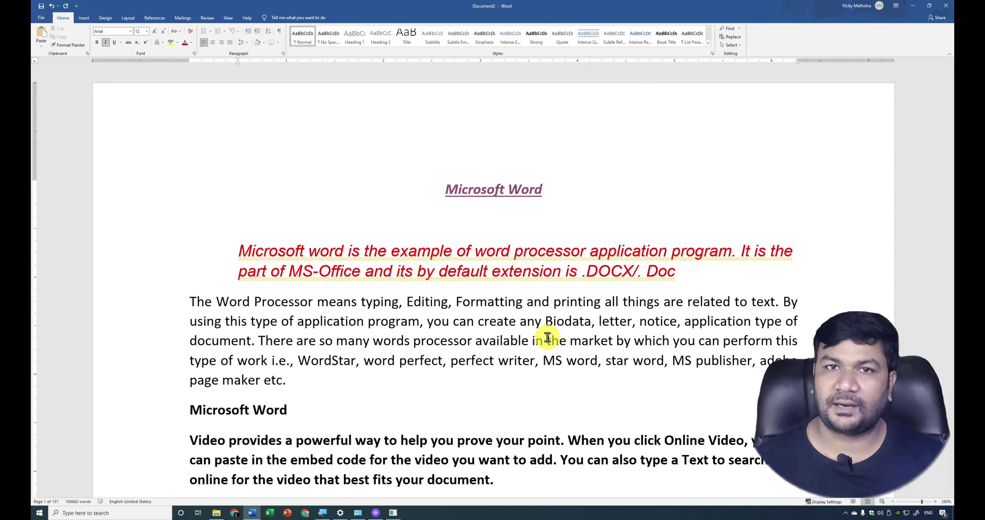
pyautogui.click(527, 321)
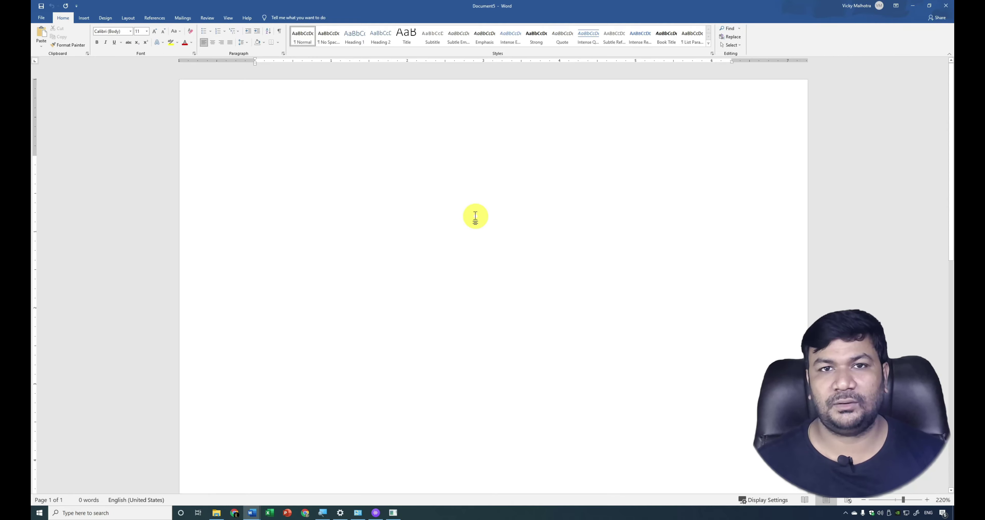
# Open the recent document "Shortcut Keys" and close it again to return to the practice document
pyautogui.hotkey('ctrl', 'o')
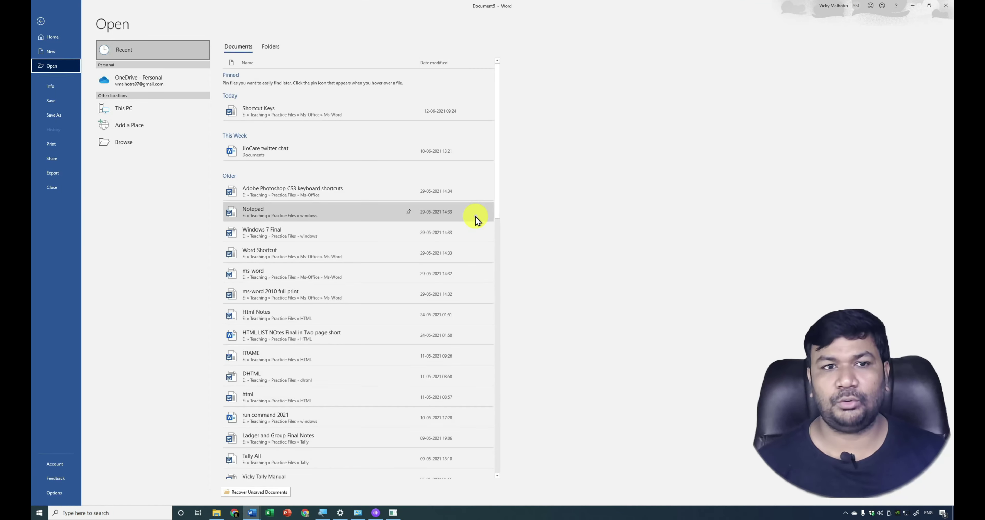
pyautogui.click(335, 110)
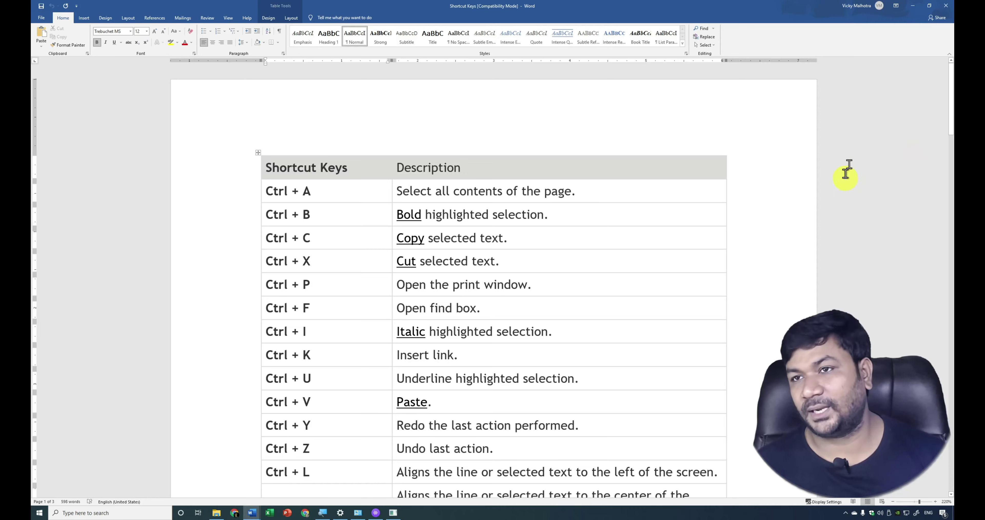
pyautogui.click(946, 6)
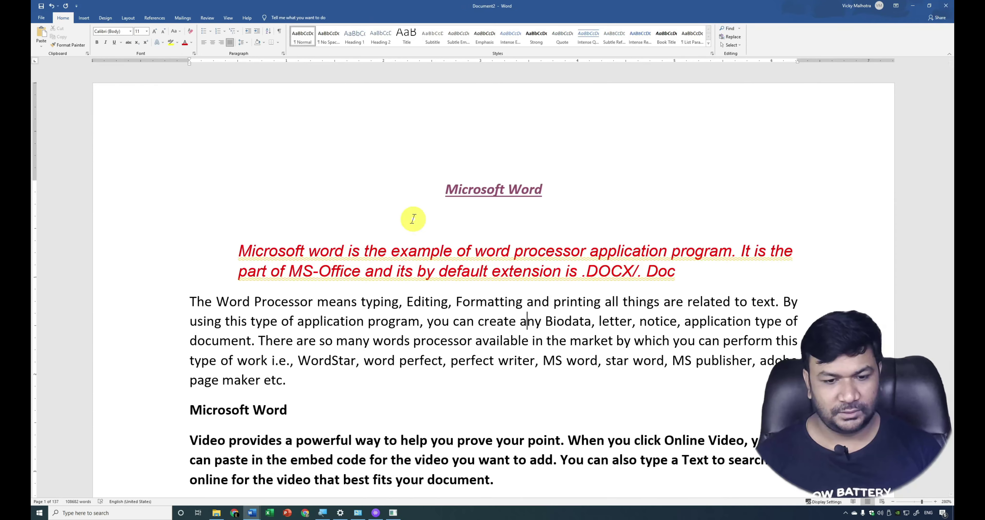
# View the print settings and preview of the document, and return to editing without printing
pyautogui.click(430, 238)
pyautogui.hotkey('ctrl', 'p')
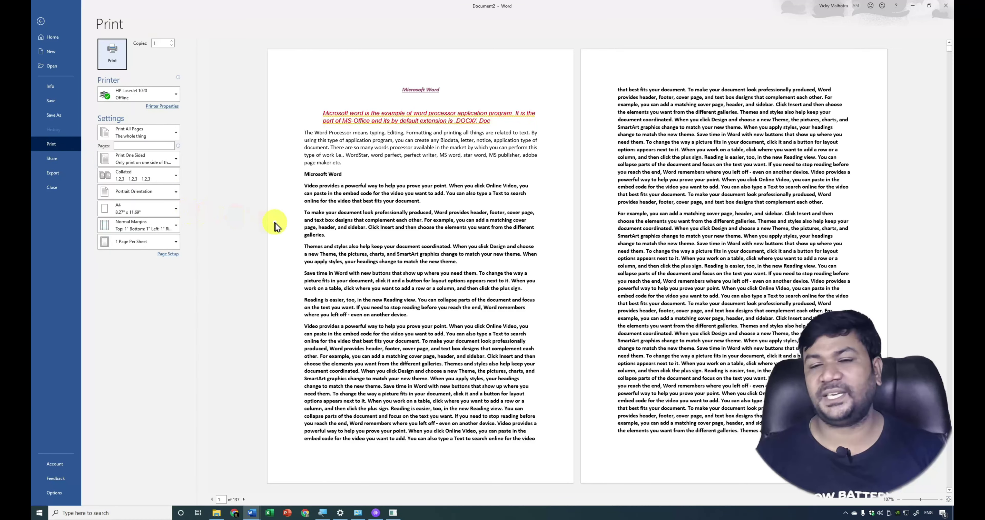
pyautogui.press('Escape')
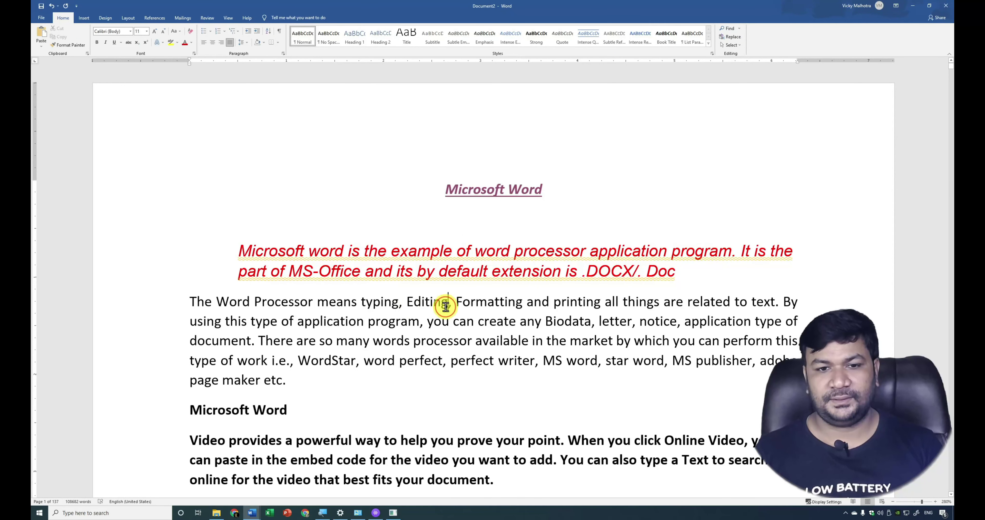
# Remove the one-level left indent from the red italic paragraph below the title
pyautogui.click(311, 251)
pyautogui.click(557, 275)
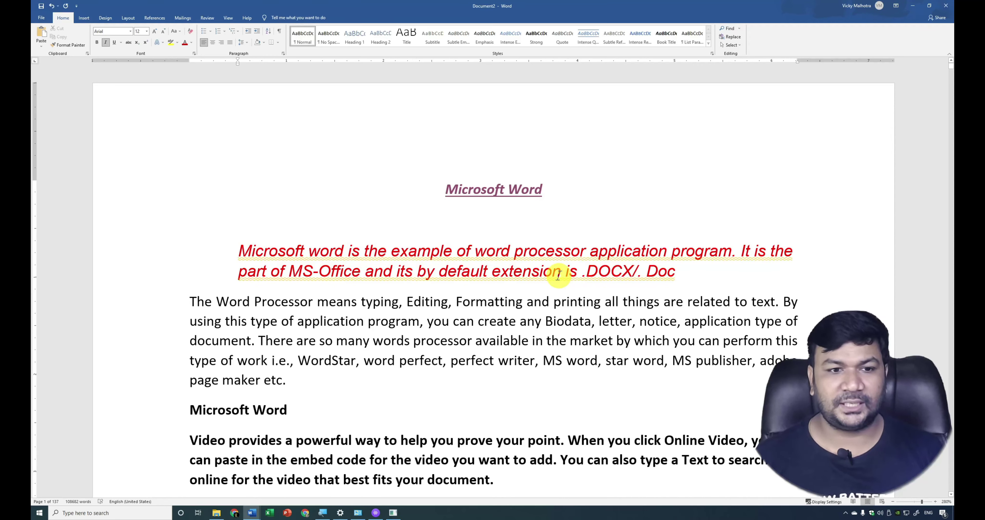
pyautogui.hotkey('ctrl', 'shift', 'm')
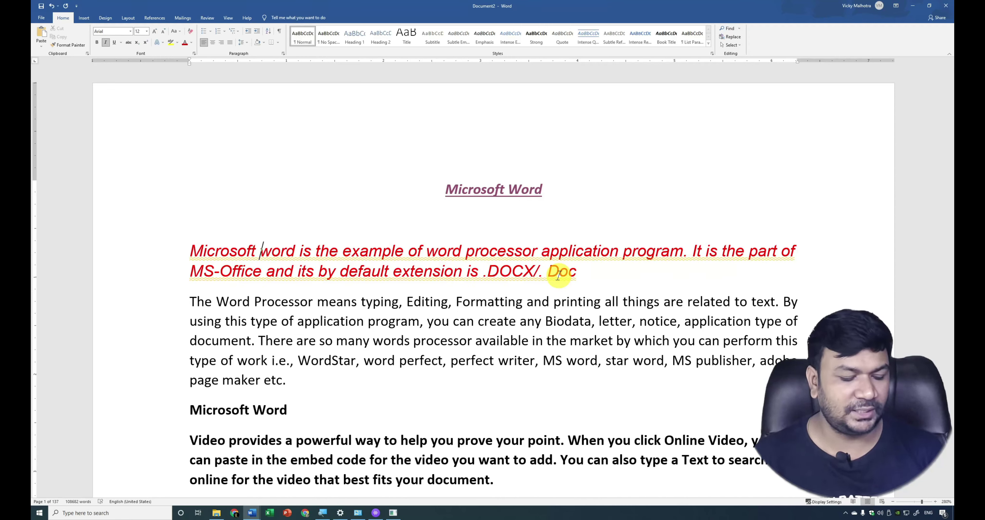
# Apply a hanging indent and one level of left indent to the red italic paragraph, and reset its paragraph formatting
pyautogui.hotkey('ctrl', 't')
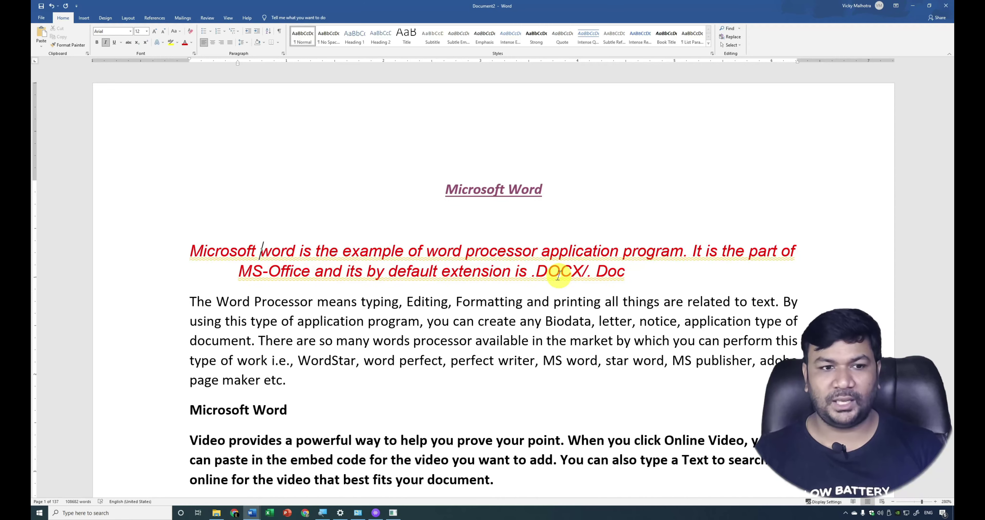
pyautogui.hotkey('ctrl', 'm')
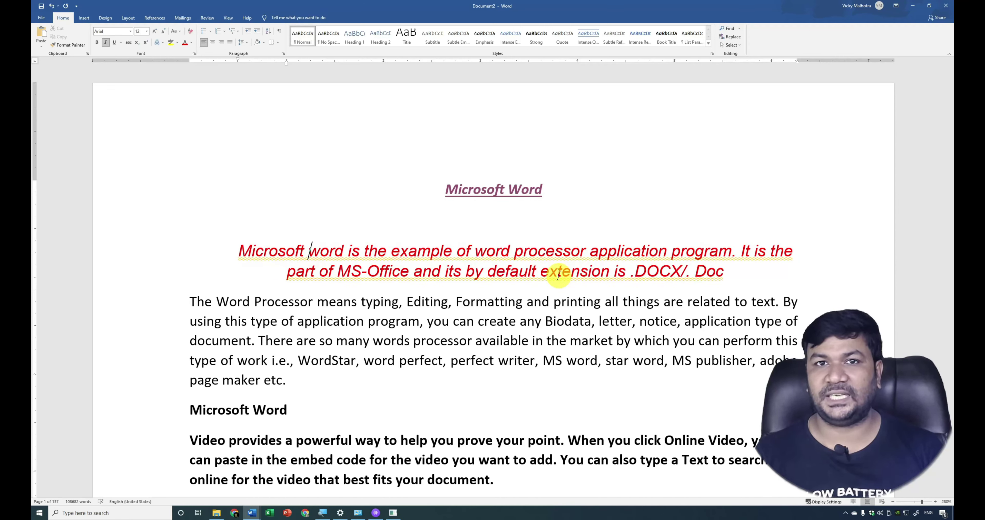
pyautogui.hotkey('ctrl', 'q')
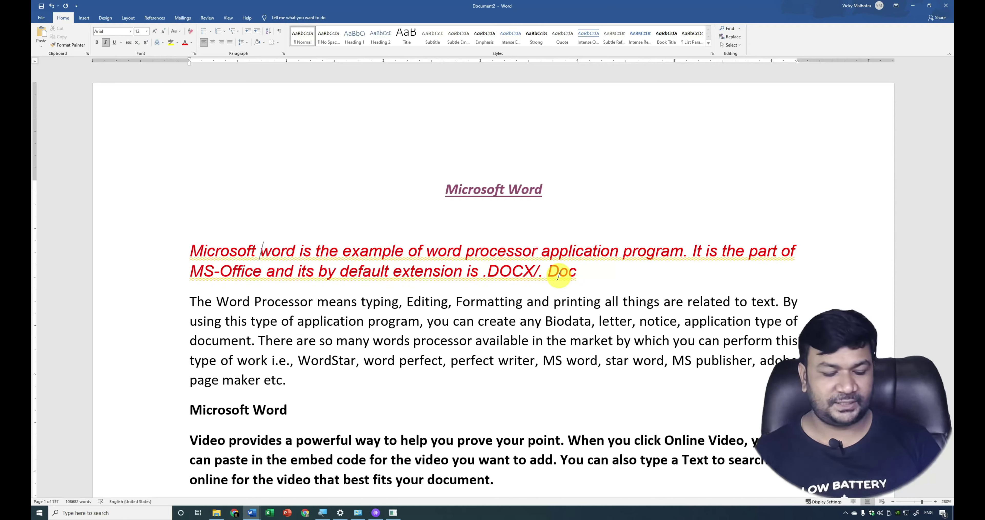
# Indent the red italic paragraph one level, add three hanging indent levels and four more left indent levels, and clear its paragraph formatting
pyautogui.hotkey('ctrl', 'm')
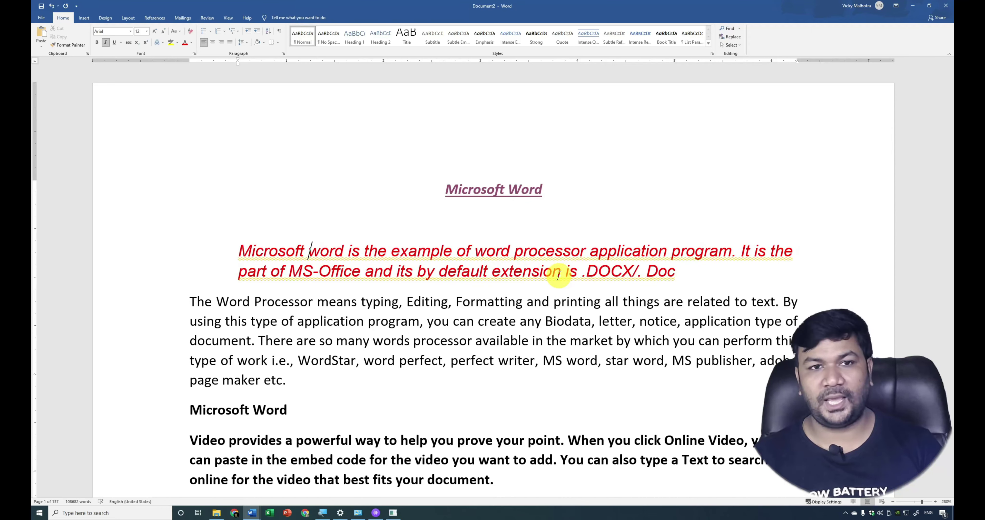
pyautogui.hotkey('ctrl', 't')
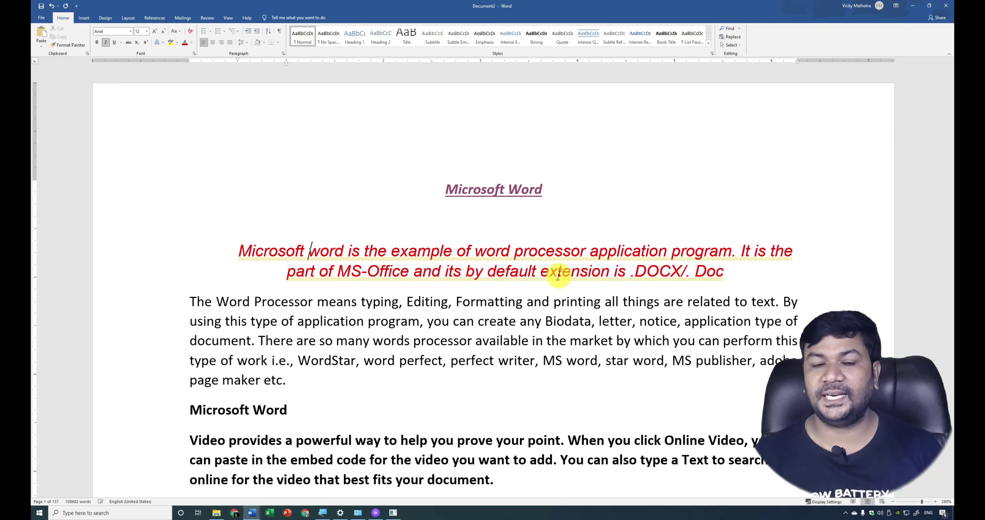
pyautogui.hotkey('ctrl', 't')
pyautogui.hotkey('ctrl', 't')
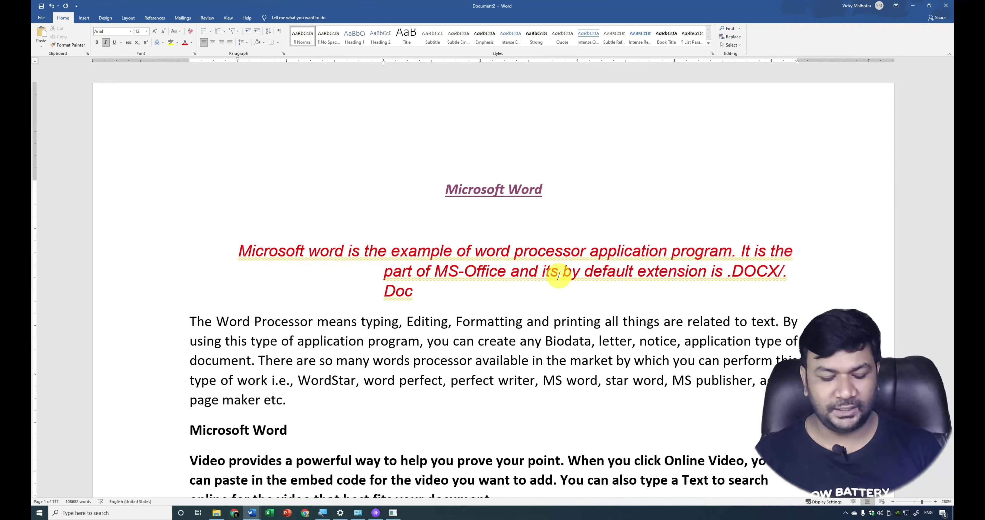
pyautogui.hotkey('ctrl', 'm')
pyautogui.hotkey('ctrl', 'm')
pyautogui.hotkey('ctrl', 'm')
pyautogui.hotkey('ctrl', 'm')
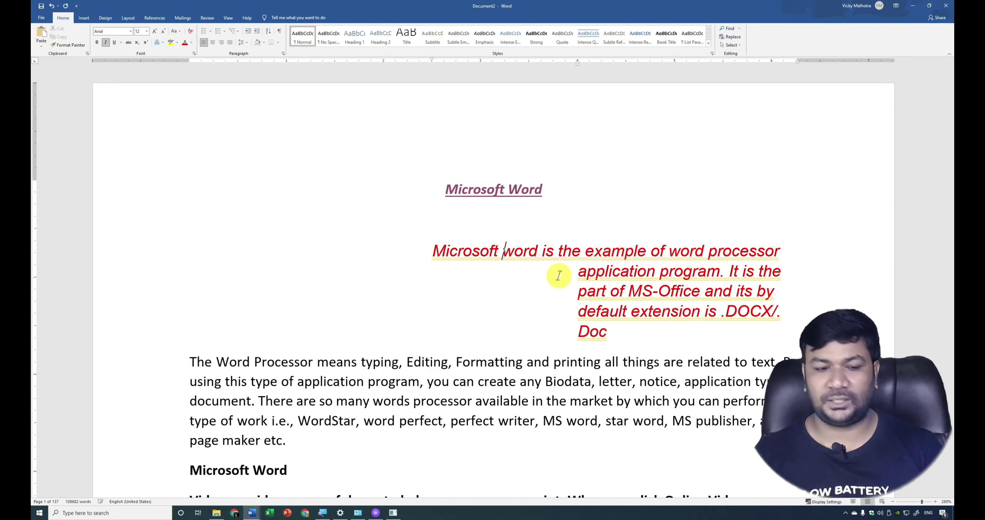
pyautogui.hotkey('ctrl', 'q')
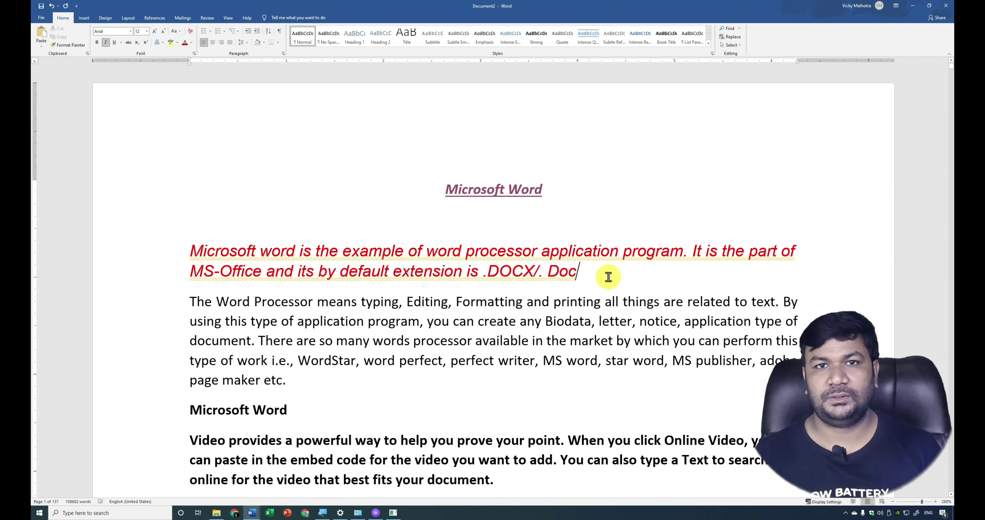
# Right-align the red italic paragraph below the title
pyautogui.hotkey('ctrl', 'r')
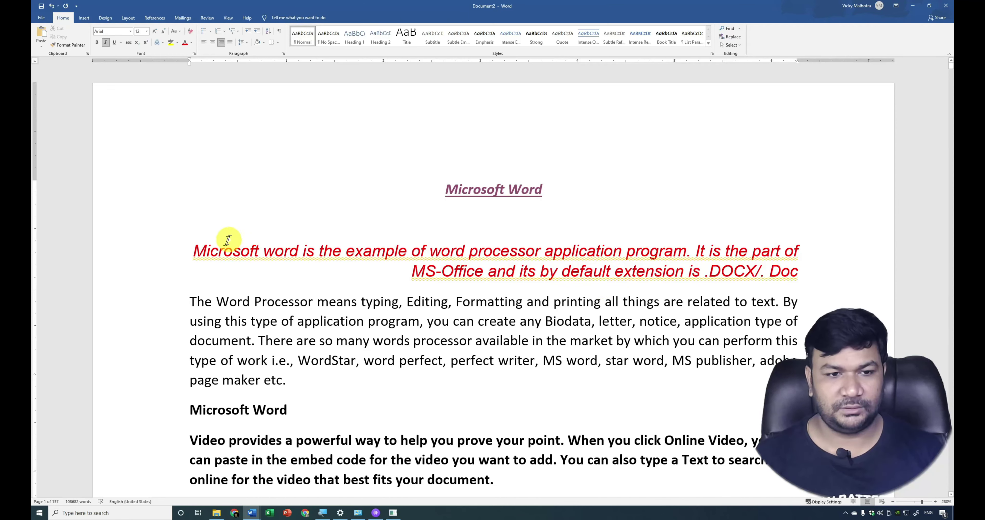
pyautogui.moveTo(194, 251); pyautogui.dragTo(770, 251)
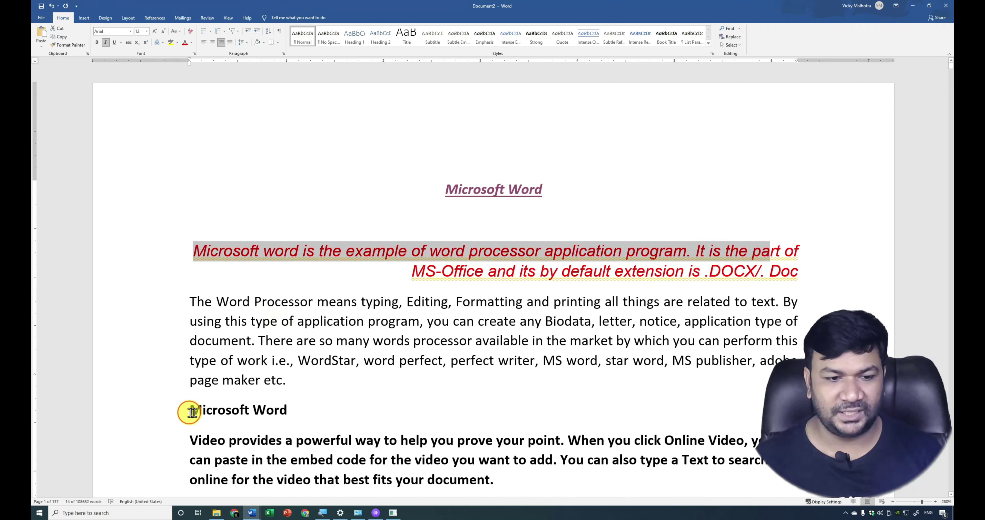
# Underline the bold "Microsoft Word" subheading above the paragraph about video
pyautogui.moveTo(190, 410); pyautogui.dragTo(291, 411)
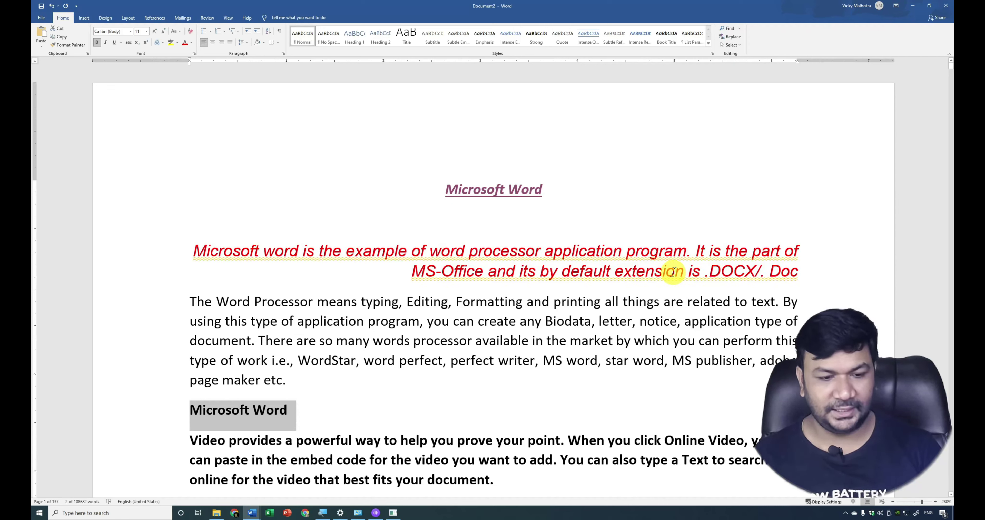
pyautogui.hotkey('ctrl', 'u')
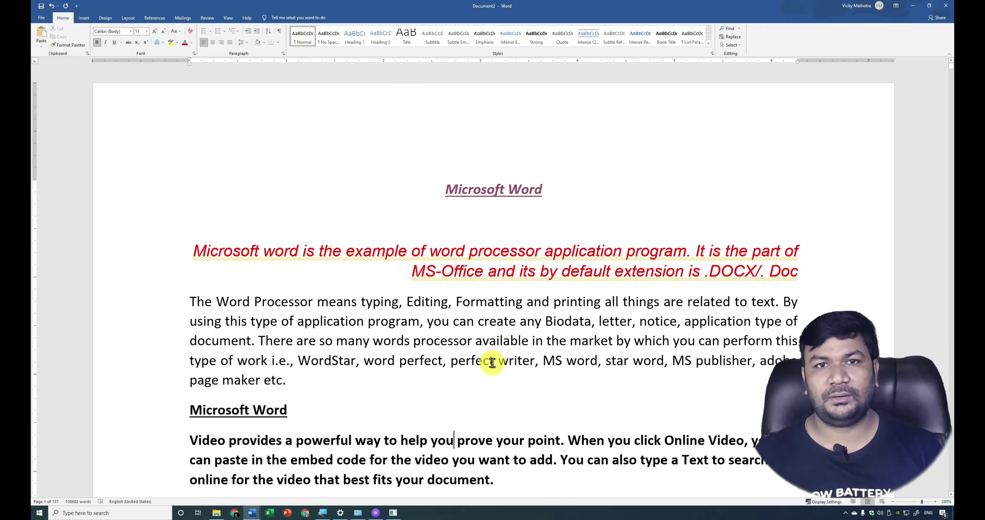
pyautogui.click(426, 272)
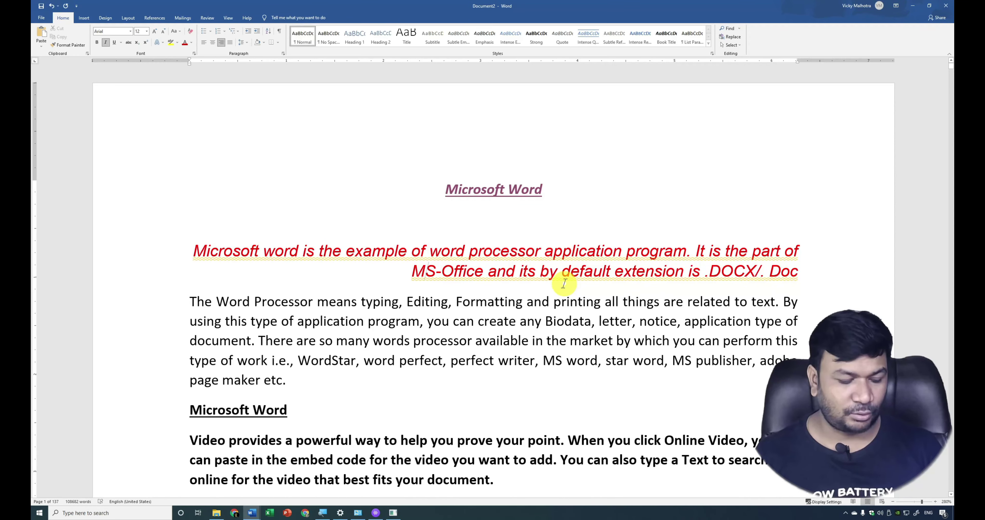
# Undo the document's edits one after another, back to the plain left-aligned text followed by the bold "Microsoft Word" line
pyautogui.hotkey('ctrl', 'z')
pyautogui.hotkey('ctrl', 'z')
pyautogui.hotkey('ctrl', 'z')
pyautogui.hotkey('ctrl', 'z')
pyautogui.hotkey('ctrl', 'z')
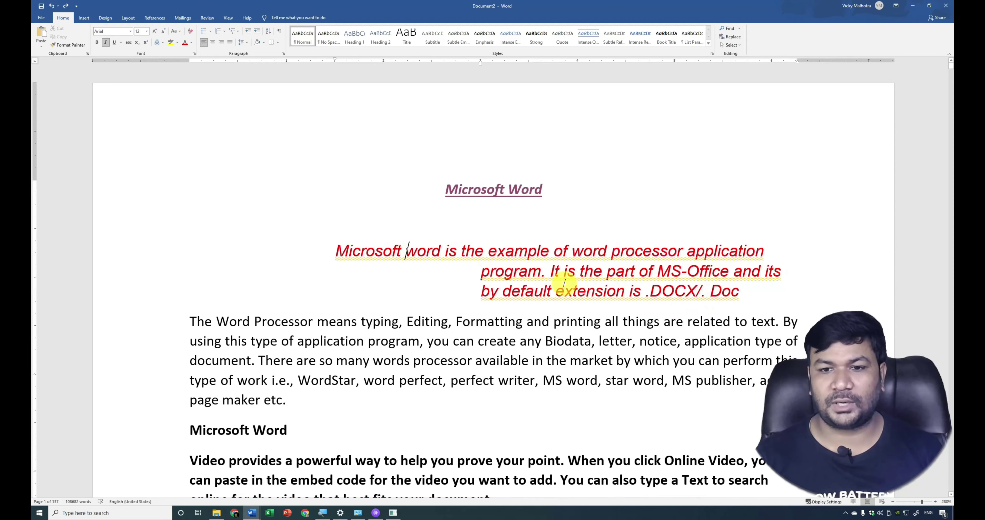
pyautogui.hotkey('ctrl', 'z')
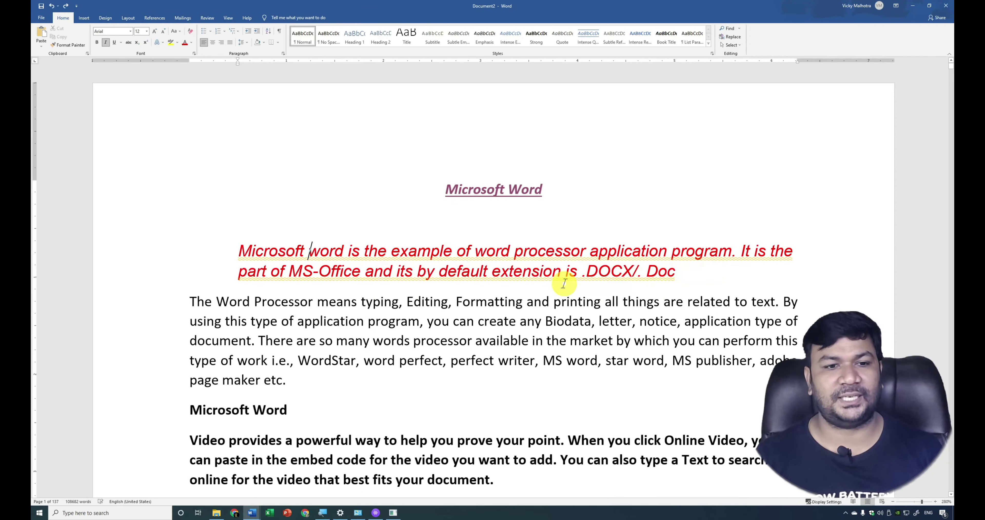
pyautogui.hotkey('ctrl', 'z')
pyautogui.hotkey('ctrl', 'y')
pyautogui.hotkey('ctrl', 'z')
pyautogui.hotkey('ctrl', 'z')
pyautogui.hotkey('ctrl', 'z')
pyautogui.hotkey('ctrl', 'z')
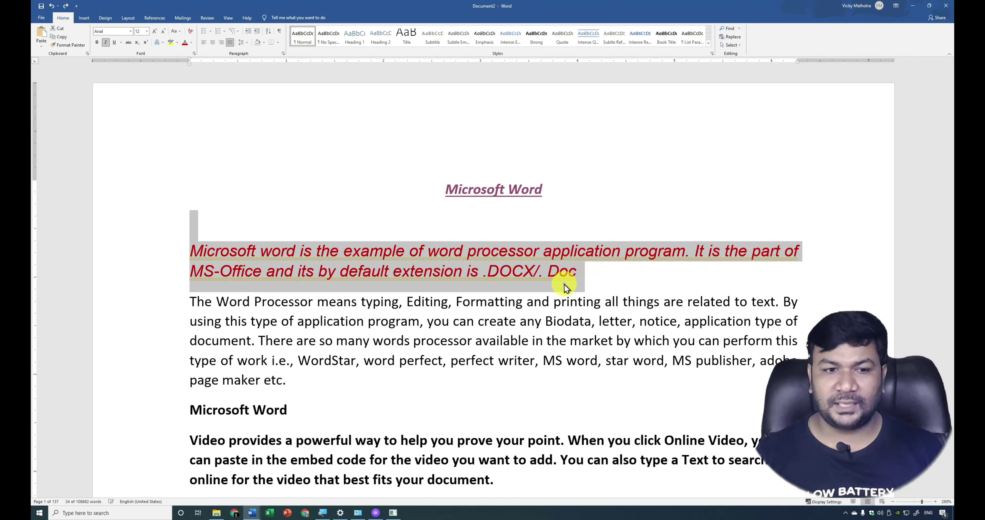
pyautogui.hotkey('ctrl', 'z')
pyautogui.hotkey('ctrl', 'z')
pyautogui.hotkey('ctrl', 'z')
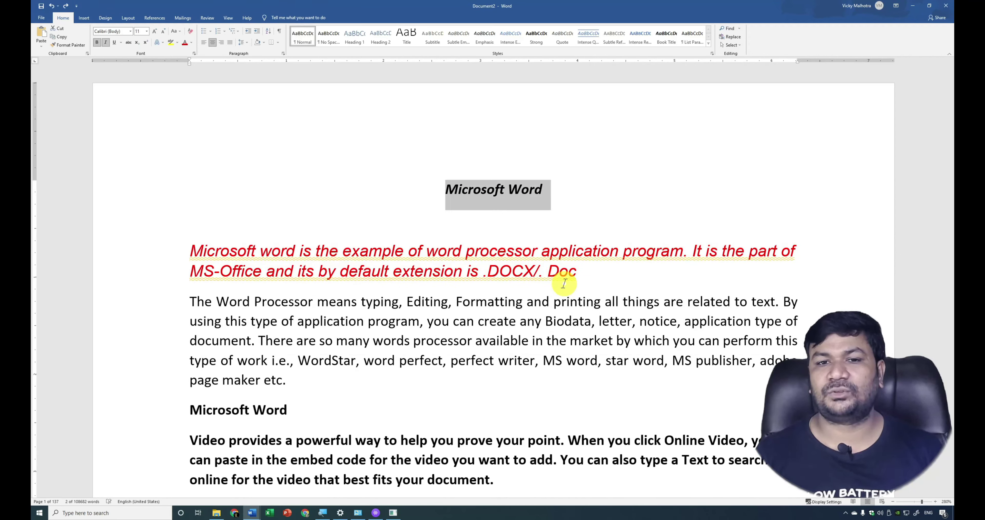
pyautogui.hotkey('ctrl', 'z')
pyautogui.hotkey('ctrl', 'z')
pyautogui.hotkey('ctrl', 'z')
pyautogui.hotkey('ctrl', 'z')
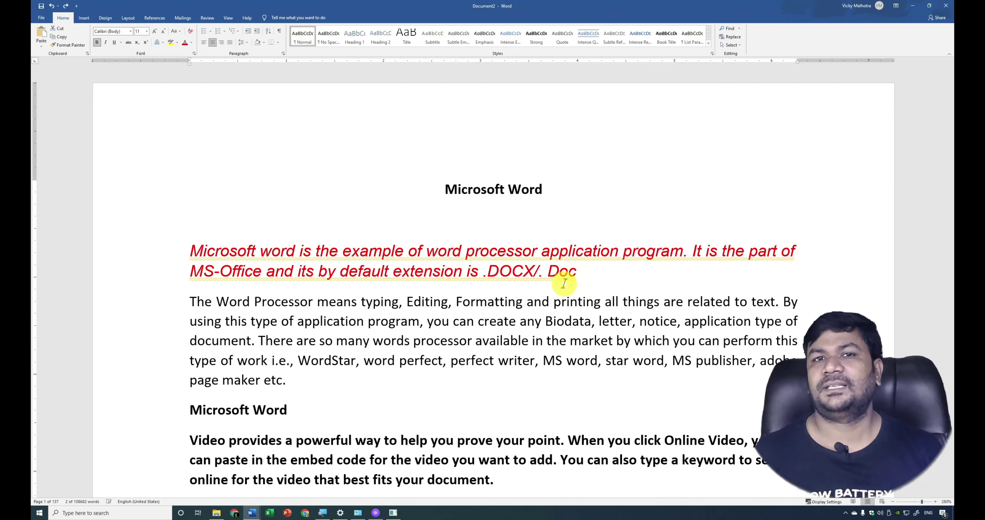
pyautogui.hotkey('ctrl', 'z')
pyautogui.hotkey('ctrl', 'z')
pyautogui.hotkey('ctrl', 'z')
pyautogui.hotkey('ctrl', 'z')
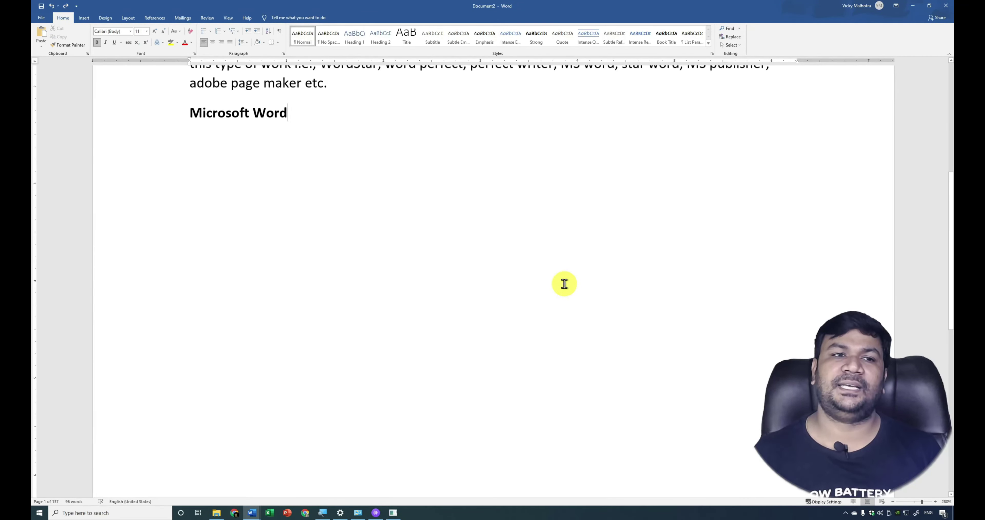
pyautogui.hotkey('ctrl', 'z')
pyautogui.hotkey('ctrl', 'z')
pyautogui.hotkey('ctrl', 'z')
pyautogui.hotkey('ctrl', 'z')
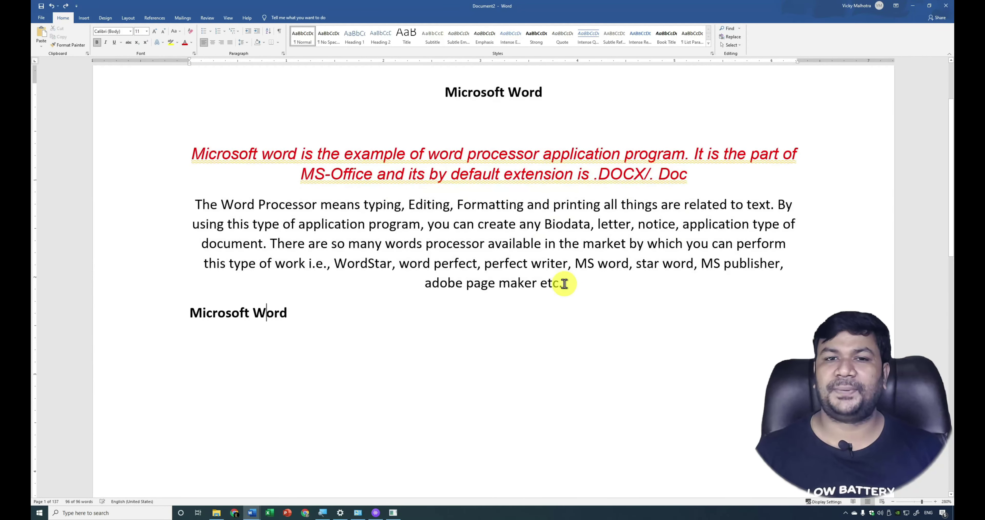
pyautogui.hotkey('ctrl', 'z')
pyautogui.hotkey('ctrl', 'z')
pyautogui.hotkey('ctrl', 'z')
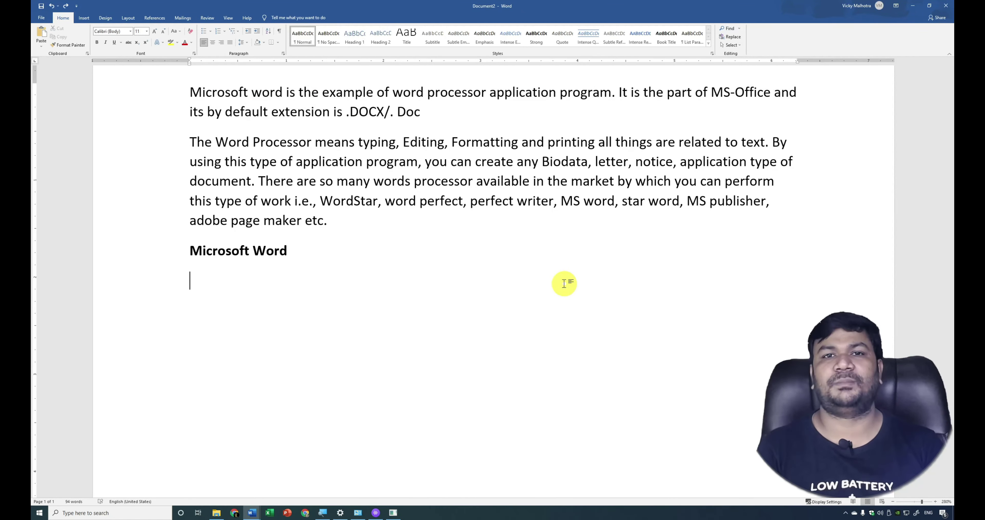
# Redo all the undone edits, up to the right-aligned red paragraph and the underlined "Microsoft Word" subheading
pyautogui.hotkey('ctrl', 'y')
pyautogui.hotkey('ctrl', 'y')
pyautogui.hotkey('ctrl', 'y')
pyautogui.hotkey('ctrl', 'y')
pyautogui.hotkey('ctrl', 'y')
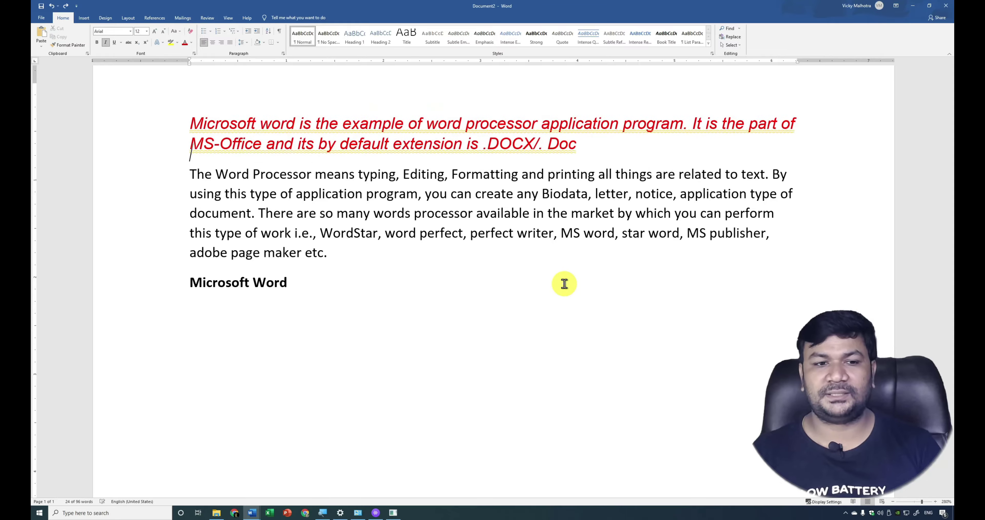
pyautogui.hotkey('ctrl', 'y')
pyautogui.hotkey('ctrl', 'y')
pyautogui.hotkey('ctrl', 'y')
pyautogui.hotkey('ctrl', 'y')
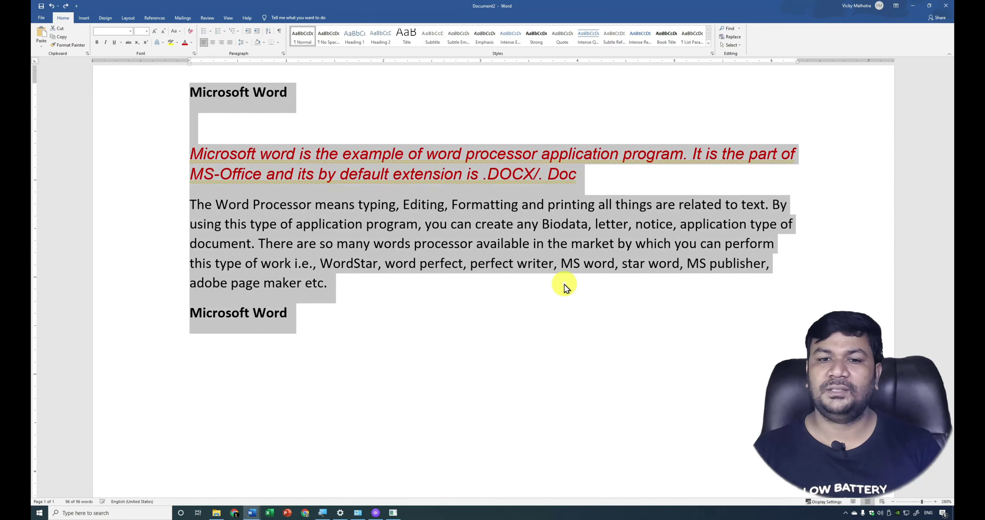
pyautogui.hotkey('ctrl', 'y')
pyautogui.hotkey('ctrl', 'y')
pyautogui.hotkey('ctrl', 'y')
pyautogui.hotkey('ctrl', 'y')
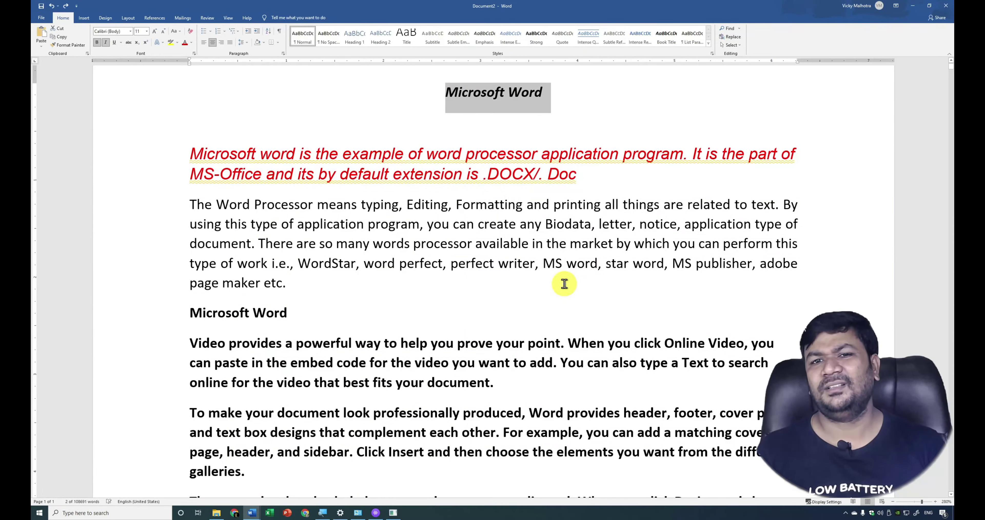
pyautogui.hotkey('ctrl', 'y')
pyautogui.hotkey('ctrl', 'y')
pyautogui.hotkey('ctrl', 'y')
pyautogui.hotkey('ctrl', 'y')
pyautogui.hotkey('ctrl', 'y')
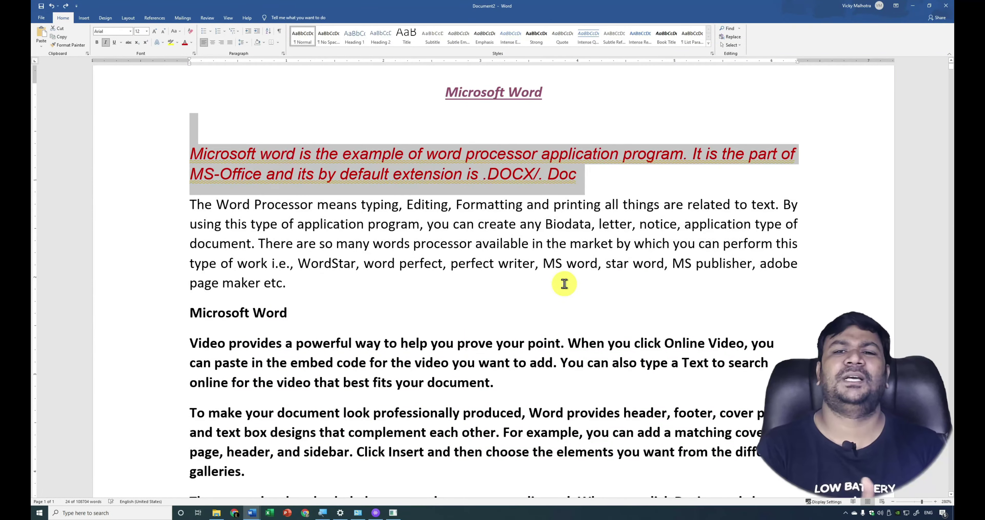
pyautogui.hotkey('ctrl', 'y')
pyautogui.hotkey('ctrl', 'y')
pyautogui.hotkey('ctrl', 'y')
pyautogui.hotkey('ctrl', 'y')
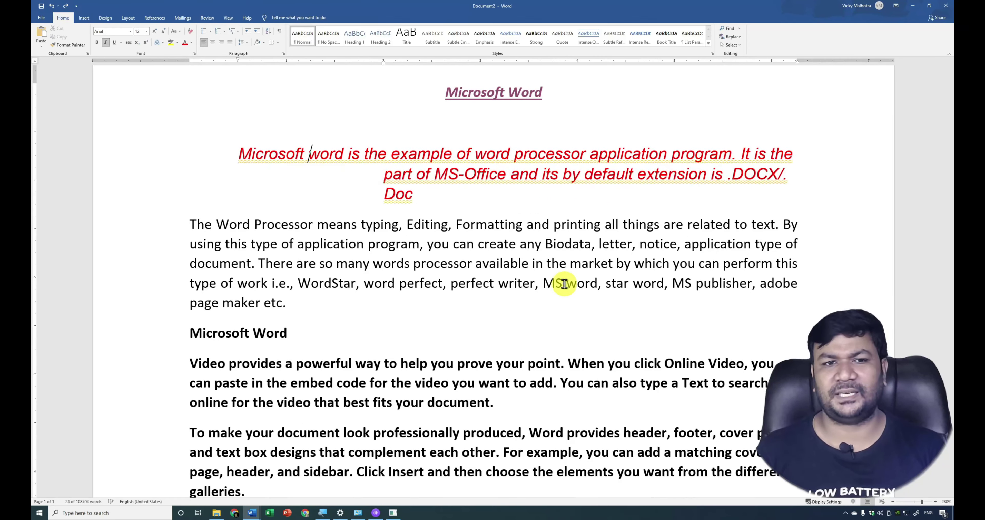
pyautogui.hotkey('ctrl', 'y')
pyautogui.hotkey('ctrl', 'y')
# Start closing the document, cancel at the save prompt to keep it open, and deselect the subheading
pyautogui.hotkey('ctrl', 'w')
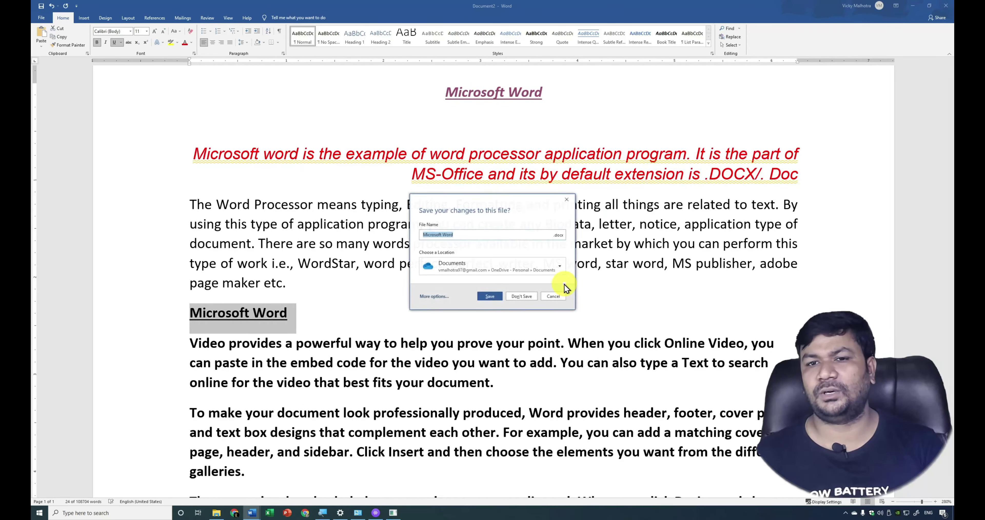
pyautogui.press('Escape')
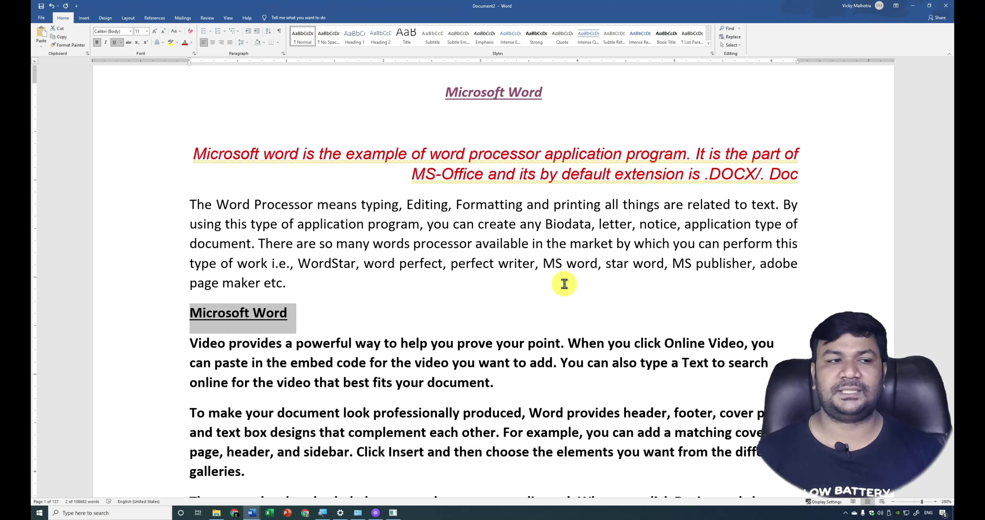
pyautogui.press('Right')
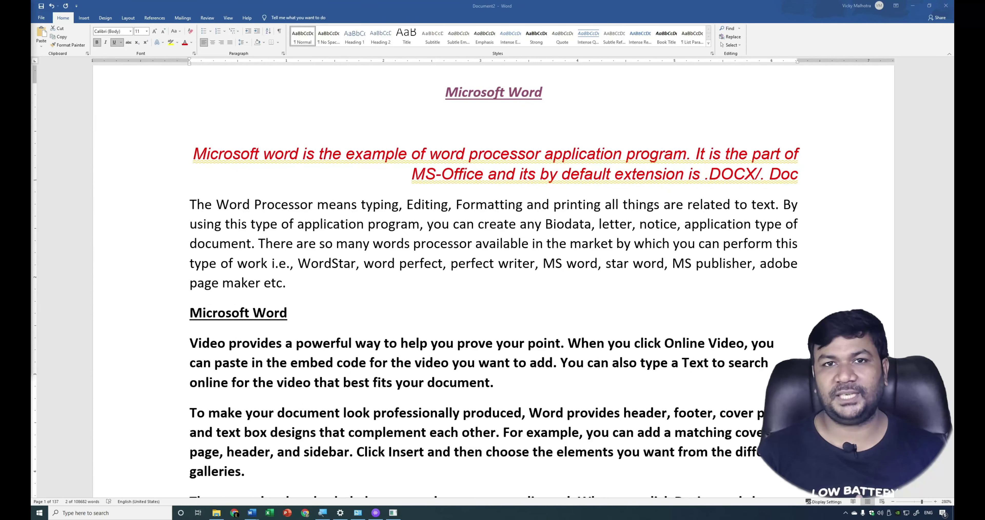